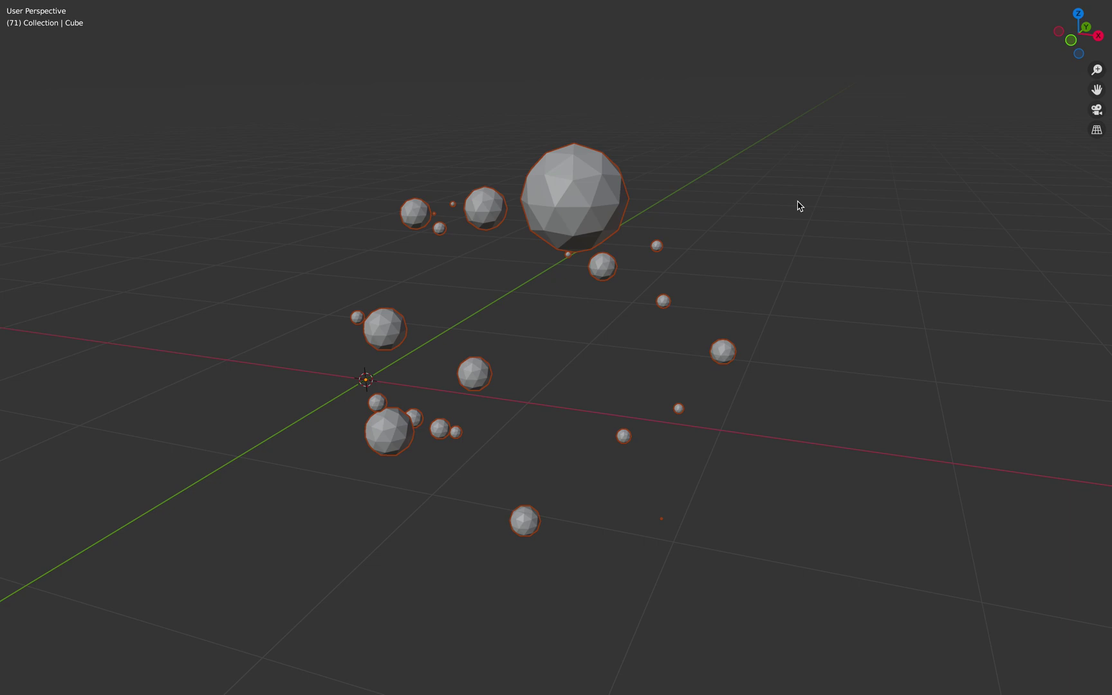
# Play the animation of the sphere instances in the maximized 3D viewport and examine how their sizes change
pyautogui.moveTo(698, 229)
pyautogui.mouseDown(button='middle')
pyautogui.moveTo(666, 234)
pyautogui.moveTo(685, 235)
pyautogui.mouseUp(button='middle')
pyautogui.scroll(1, 688, 240)
pyautogui.scroll(2, 687, 232)
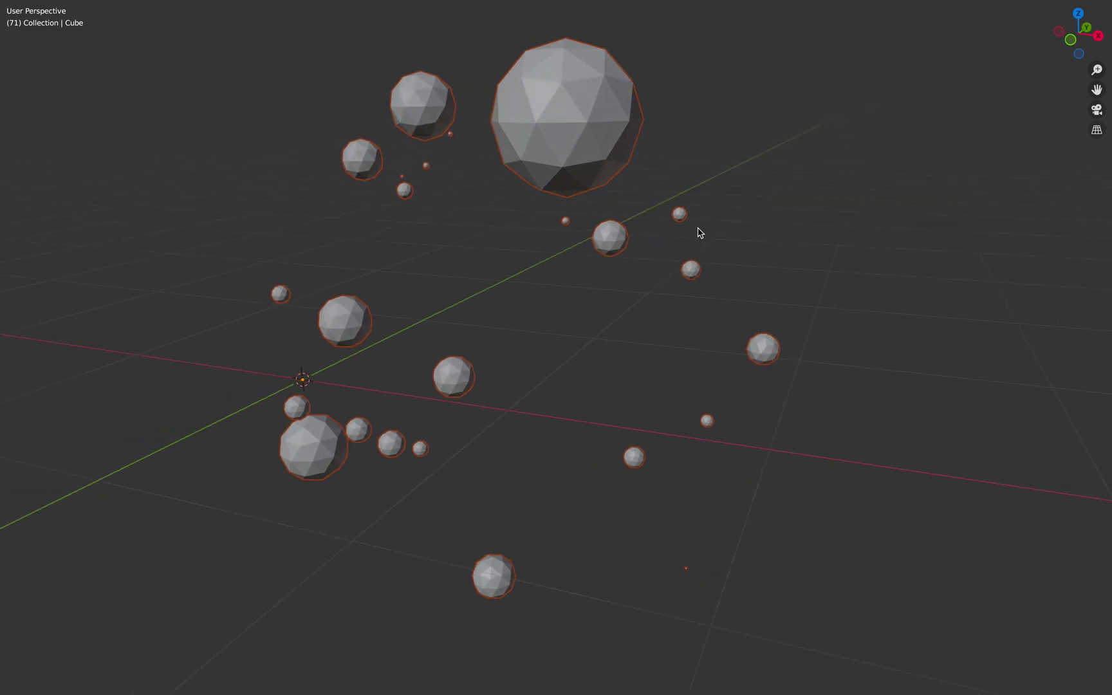
pyautogui.press('space')
pyautogui.scroll(-1, 700, 243)
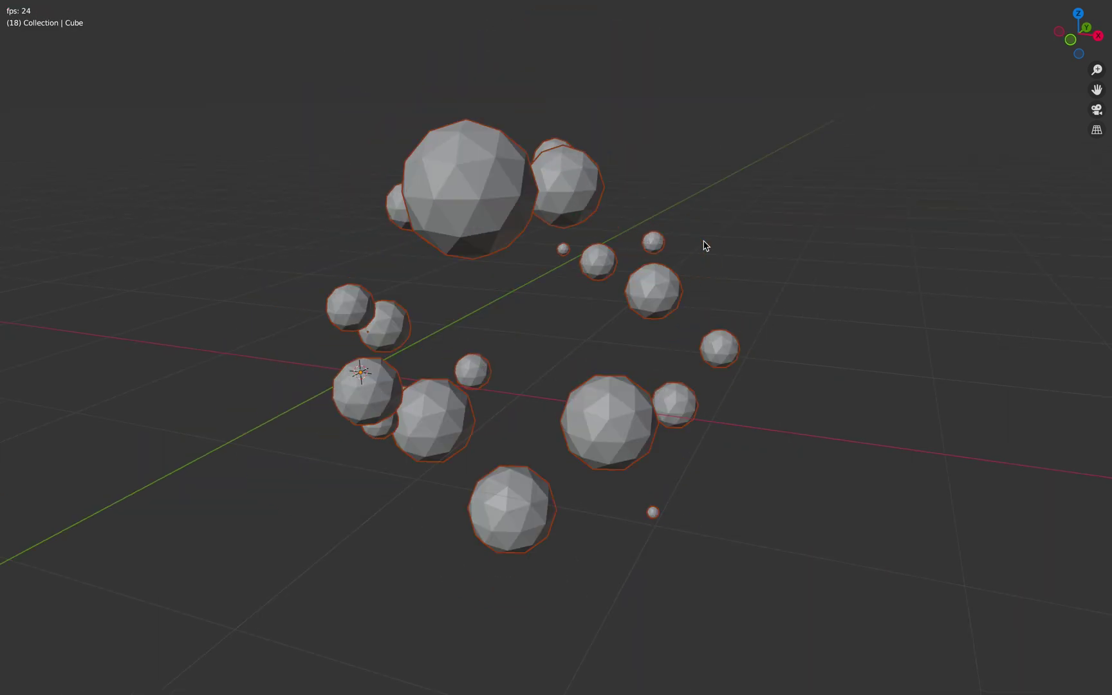
pyautogui.moveTo(704, 241); pyautogui.dragTo(712, 253, button='middle')
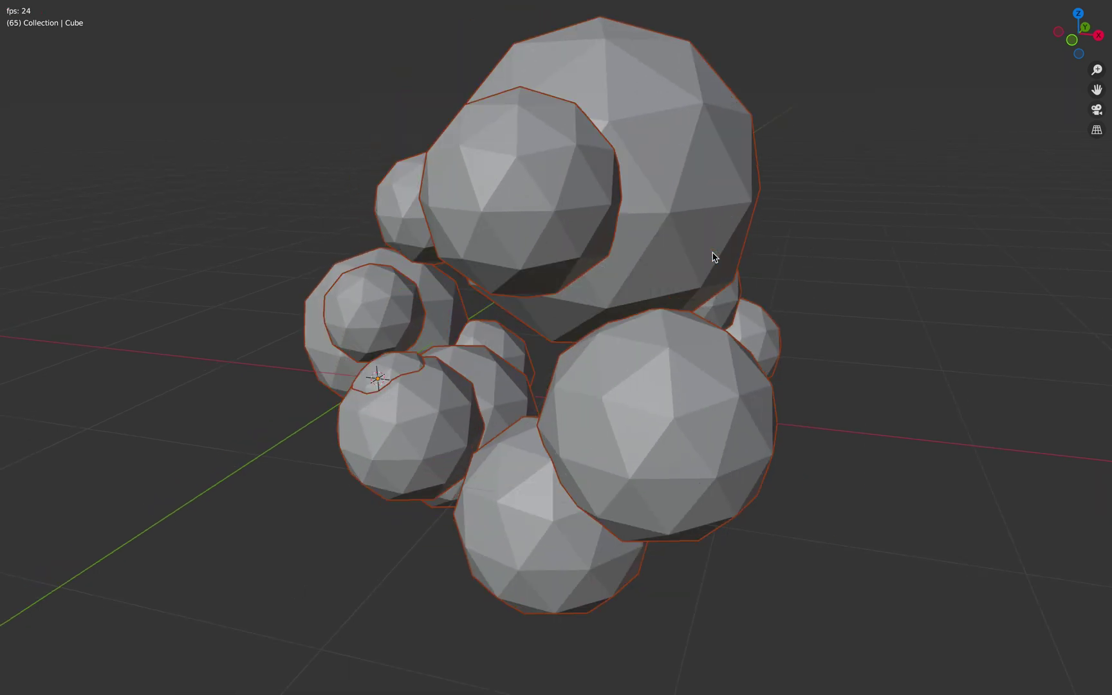
pyautogui.press('Escape')
# Restore the full editor layout and split the spreadsheet area, turning its upper part into a Video Sequencer
pyautogui.hotkey('ctrl', 'space')
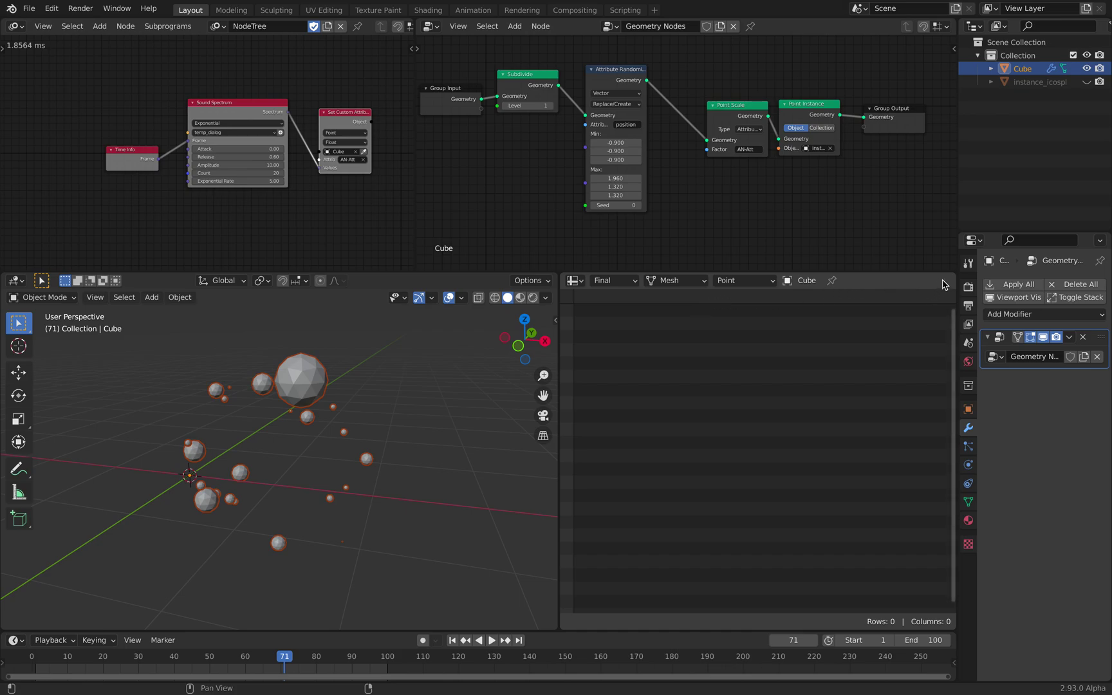
pyautogui.moveTo(952, 275); pyautogui.dragTo(919, 407)
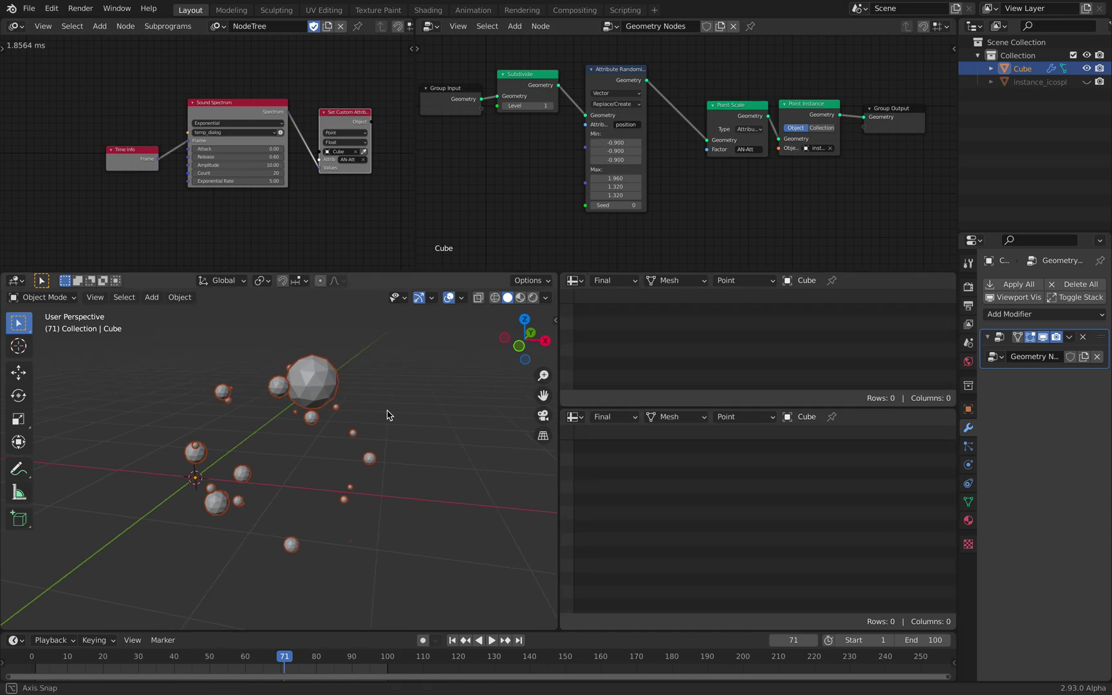
pyautogui.press('space')
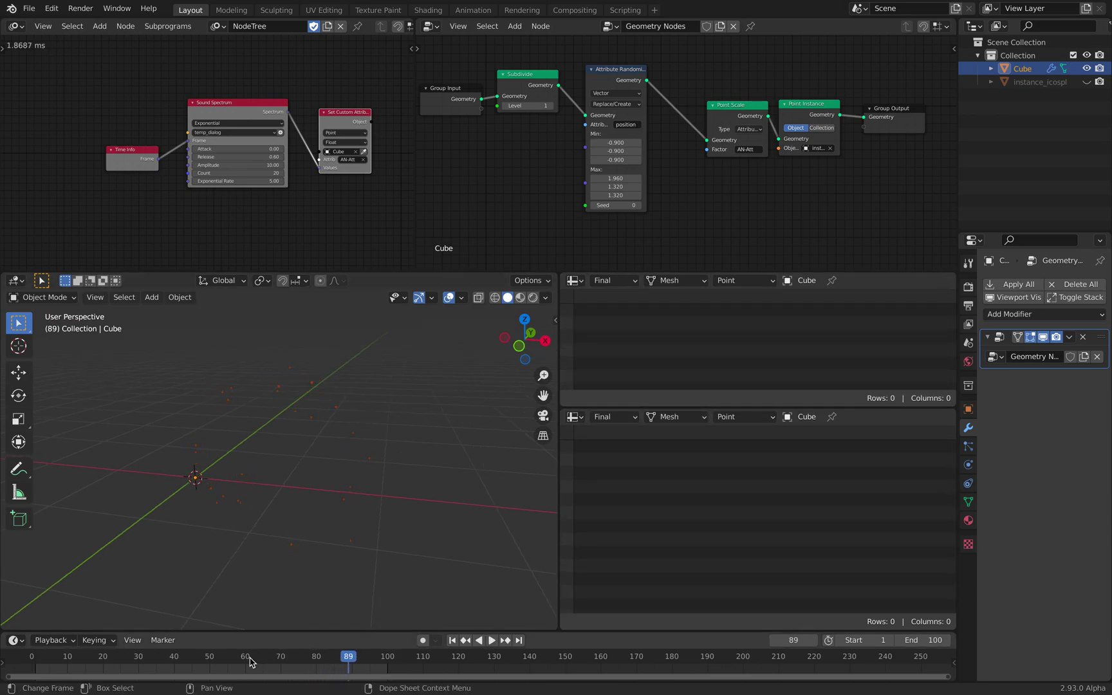
pyautogui.moveTo(249, 658); pyautogui.dragTo(180, 659)
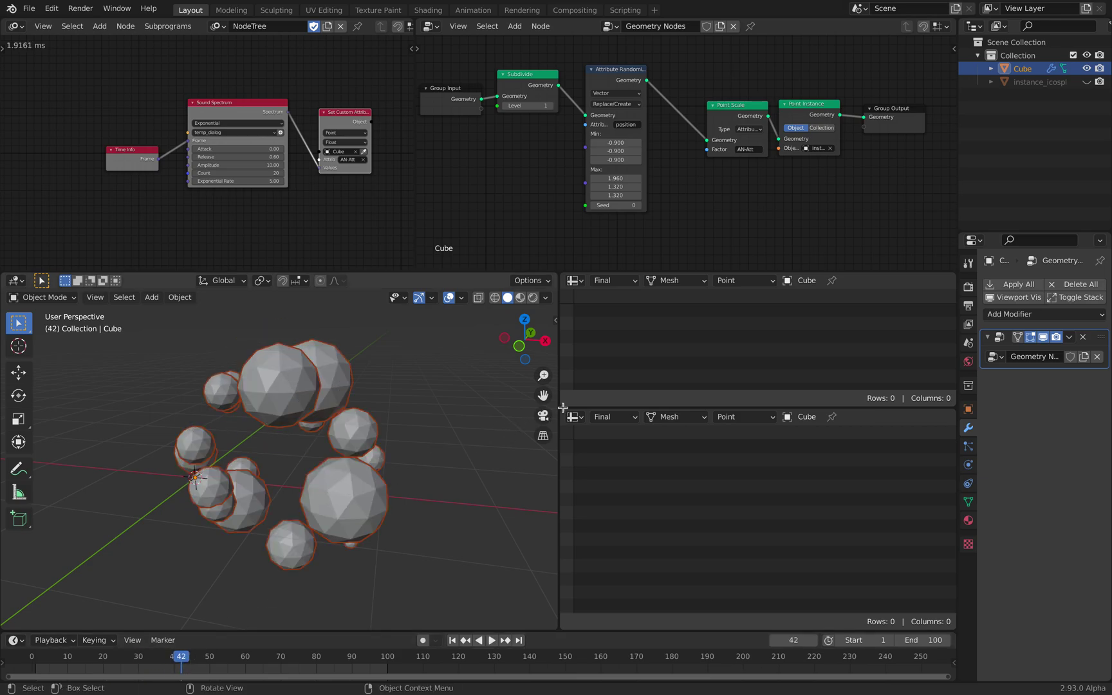
pyautogui.click(573, 281)
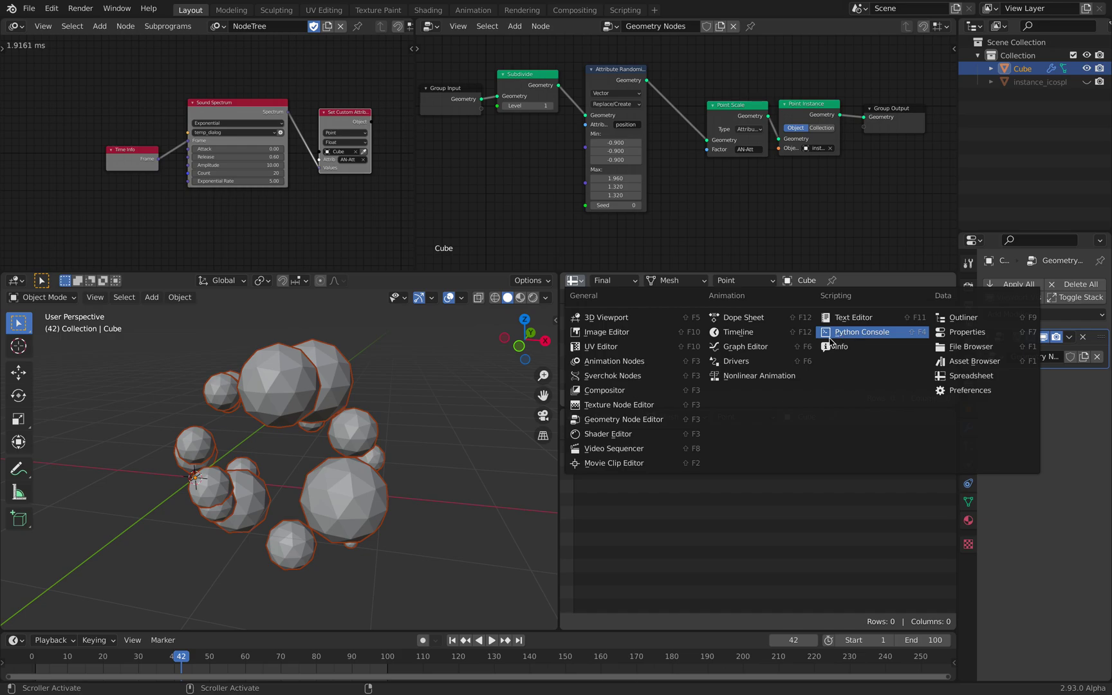
pyautogui.click(650, 447)
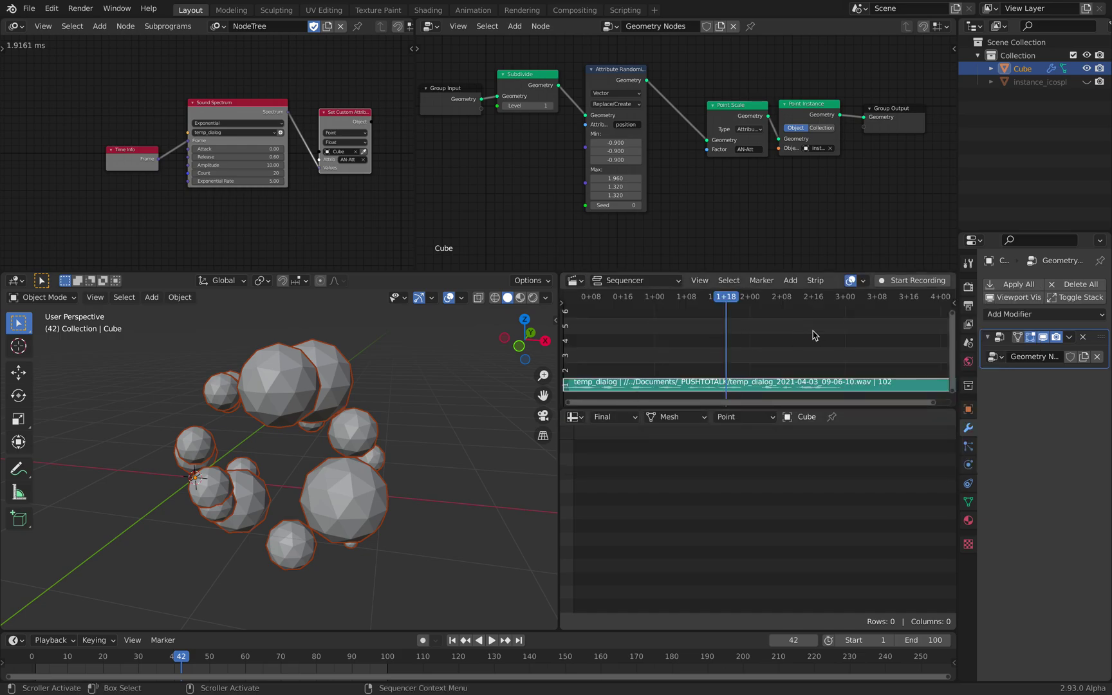
# Frame the whole temp_dialog sound strip in the Video Sequencer and enlarge the sequencer area
pyautogui.keyDown('ctrl'); pyautogui.moveTo(813, 335); pyautogui.dragTo(744, 346, button='middle'); pyautogui.keyUp('ctrl')
pyautogui.moveTo(744, 345); pyautogui.dragTo(741, 325, button='middle')
pyautogui.scroll(2, 736, 347)
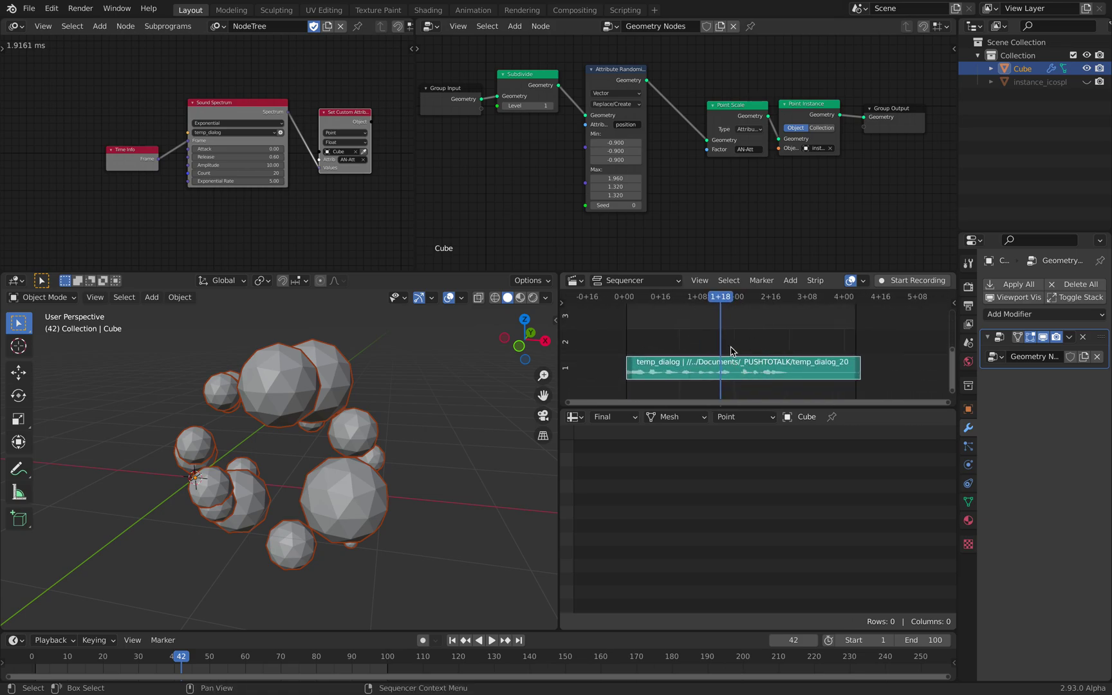
pyautogui.moveTo(717, 408); pyautogui.dragTo(708, 489)
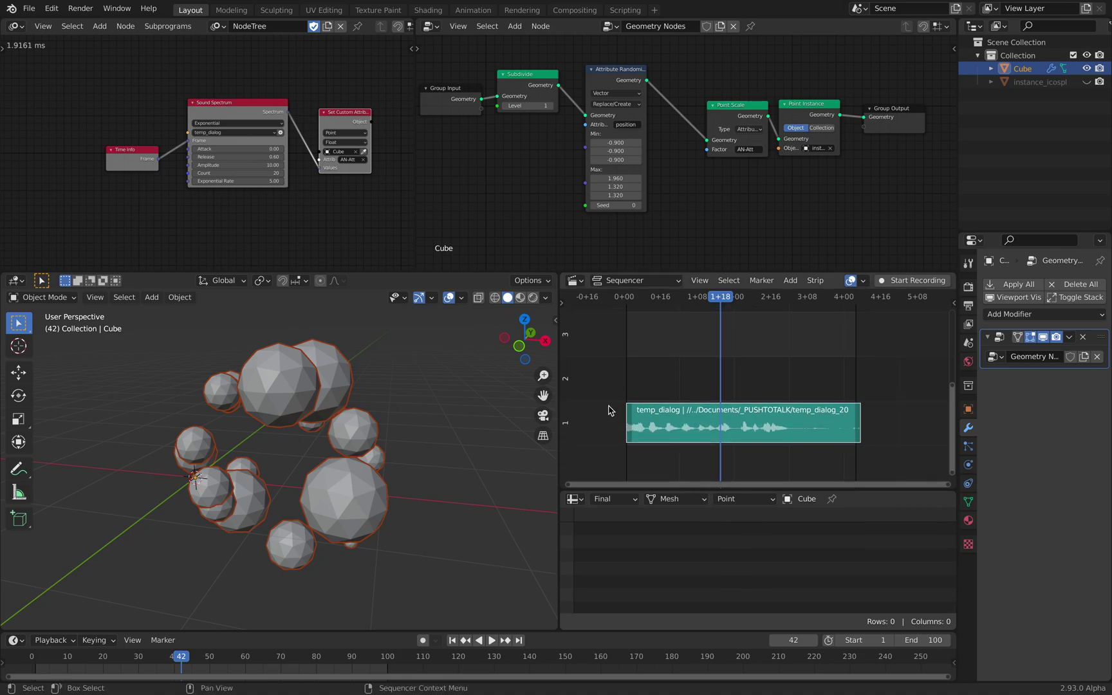
pyautogui.moveTo(563, 373); pyautogui.dragTo(512, 379)
# Deselect everything in the 3D viewport and play the animation from frame 1 to check it against the sound strip
pyautogui.click(353, 557)
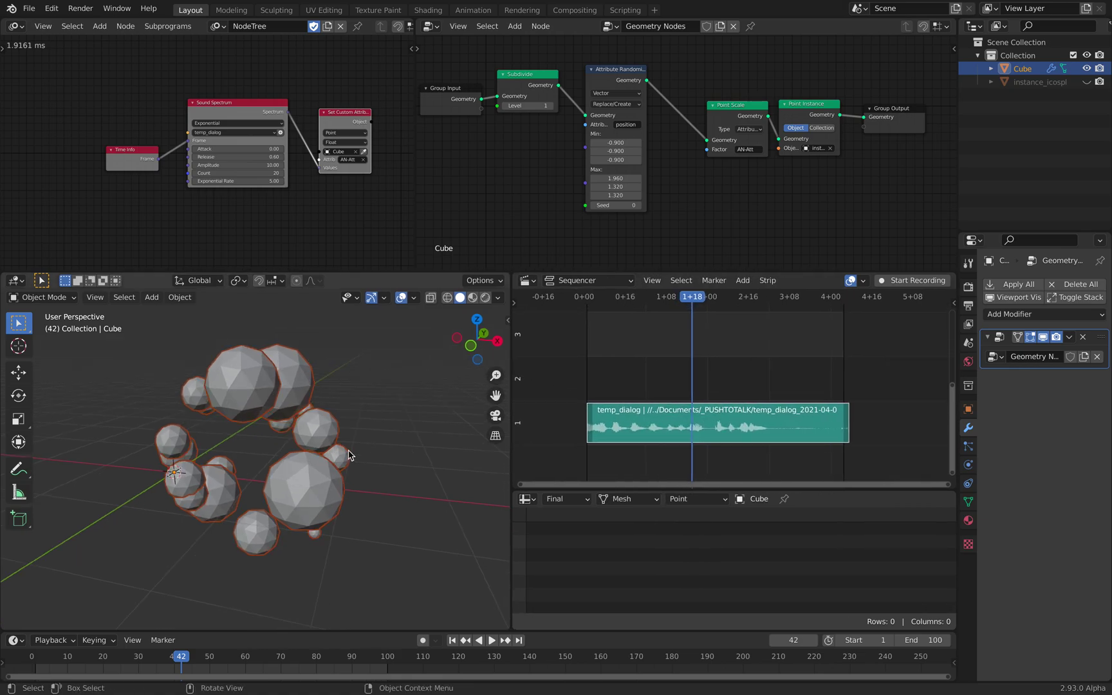
pyautogui.click(452, 640)
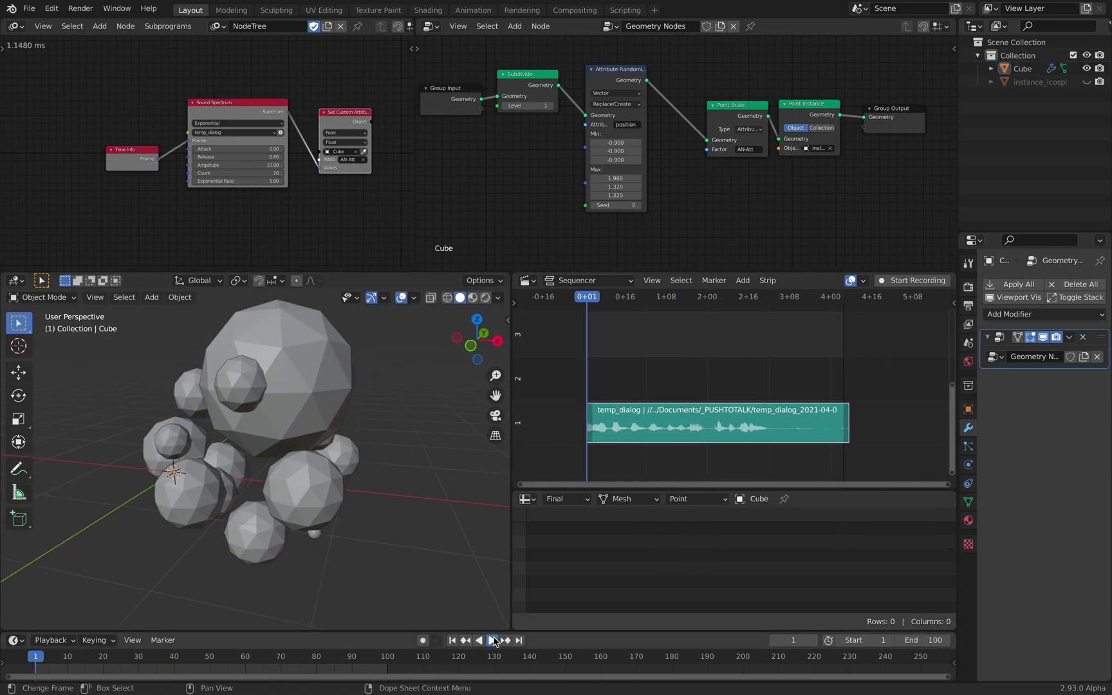
pyautogui.click(491, 640)
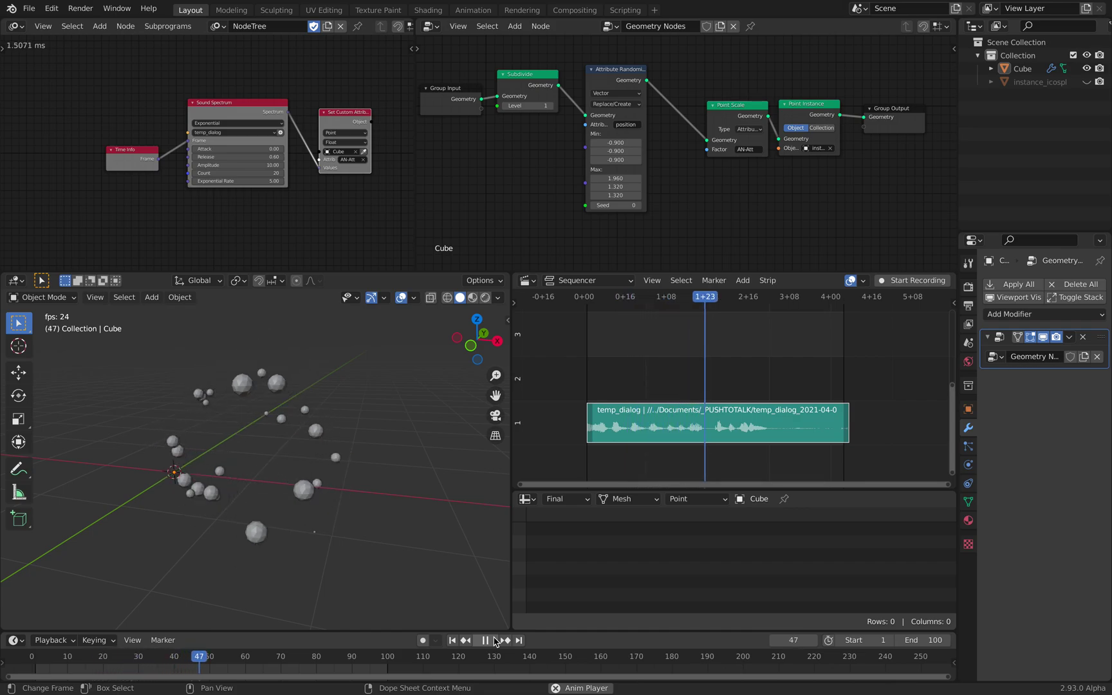
pyautogui.press('space')
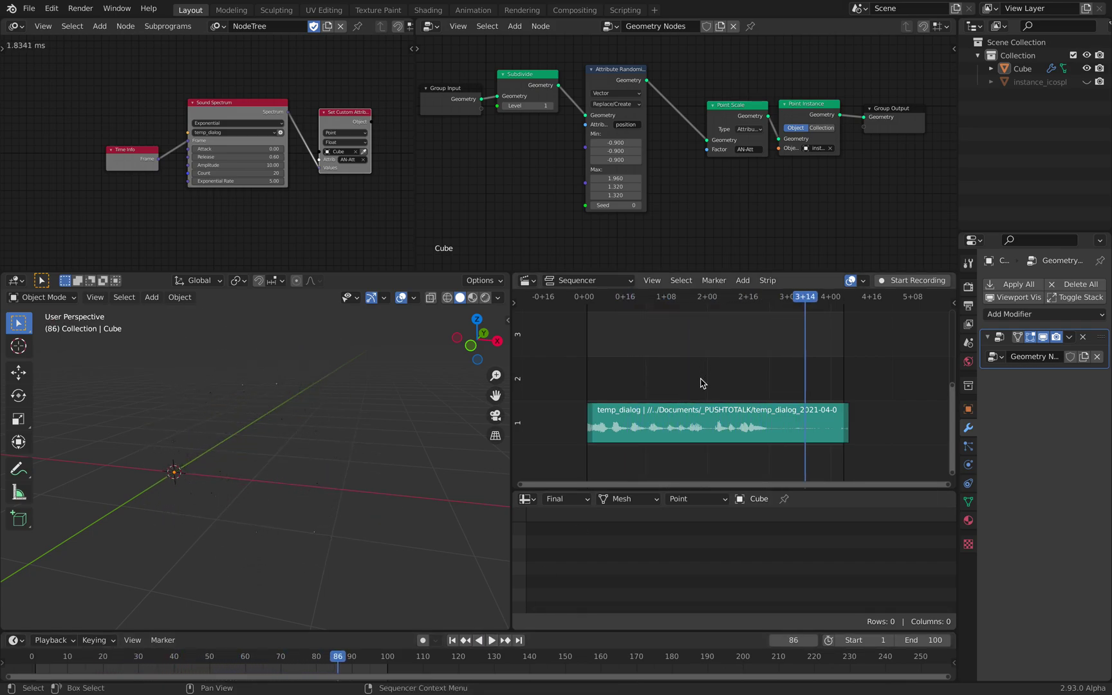
# Delete the temp_dialog sound strip and record a new dialog sound from frame 1
pyautogui.click(695, 423)
pyautogui.press('Delete')
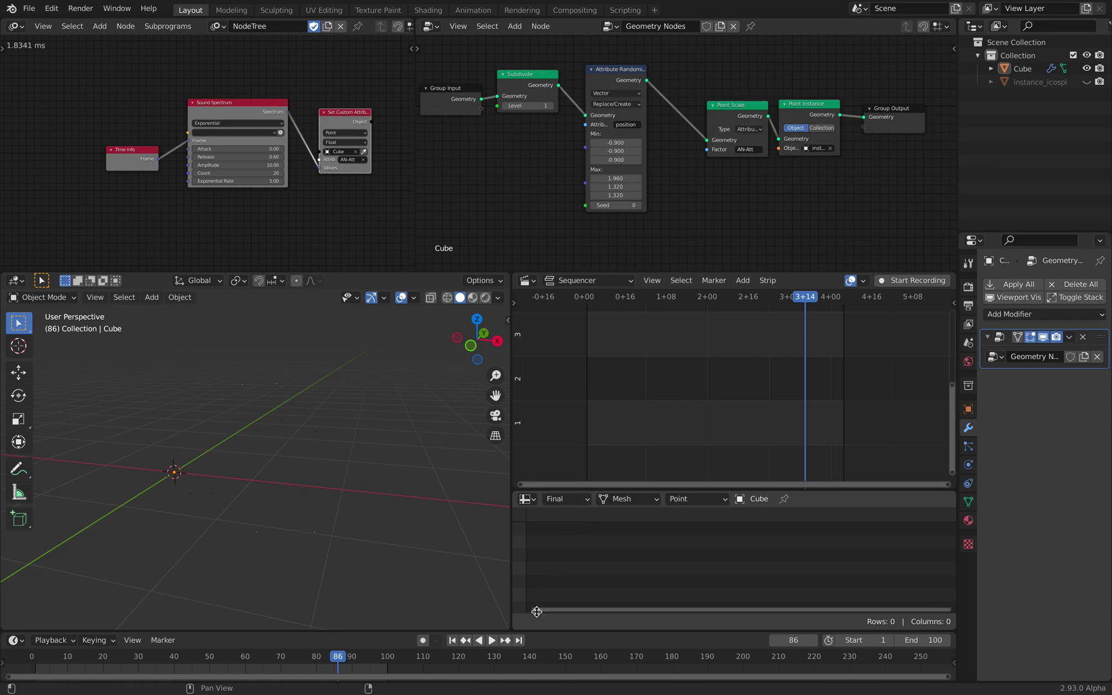
pyautogui.click(452, 640)
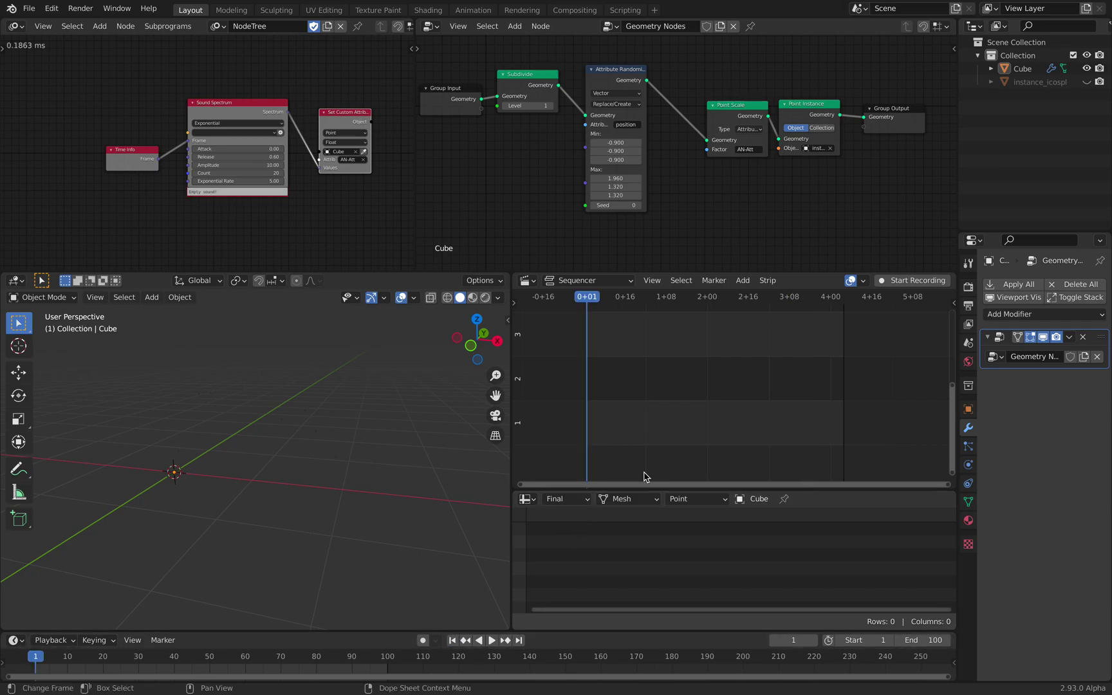
pyautogui.click(893, 281)
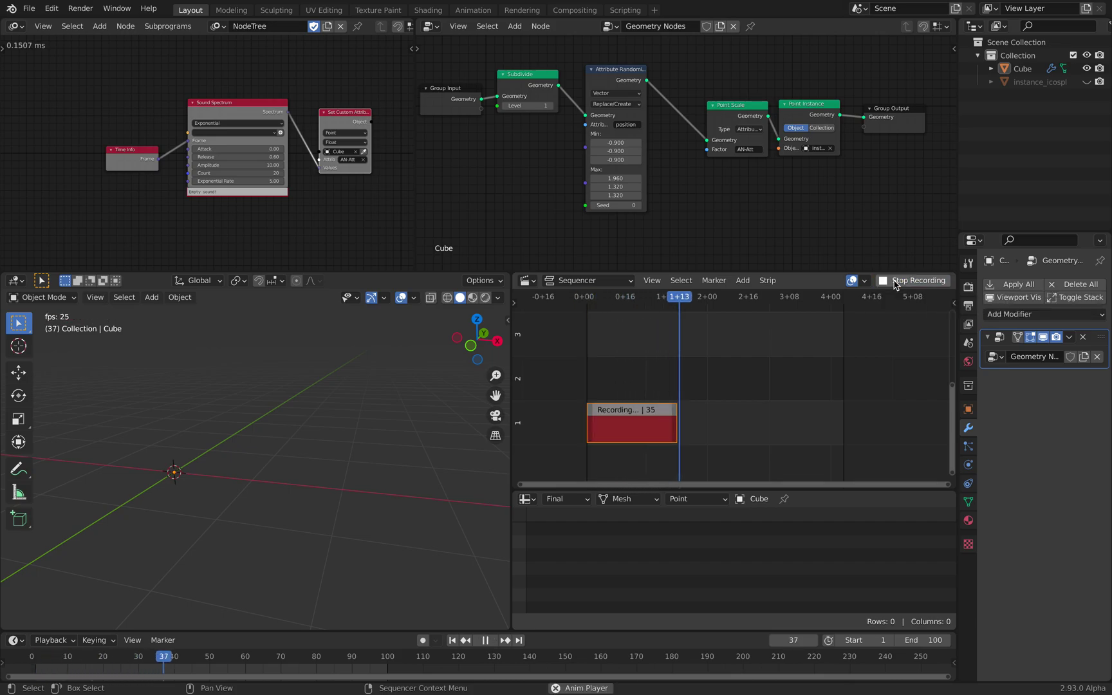
pyautogui.click(901, 283)
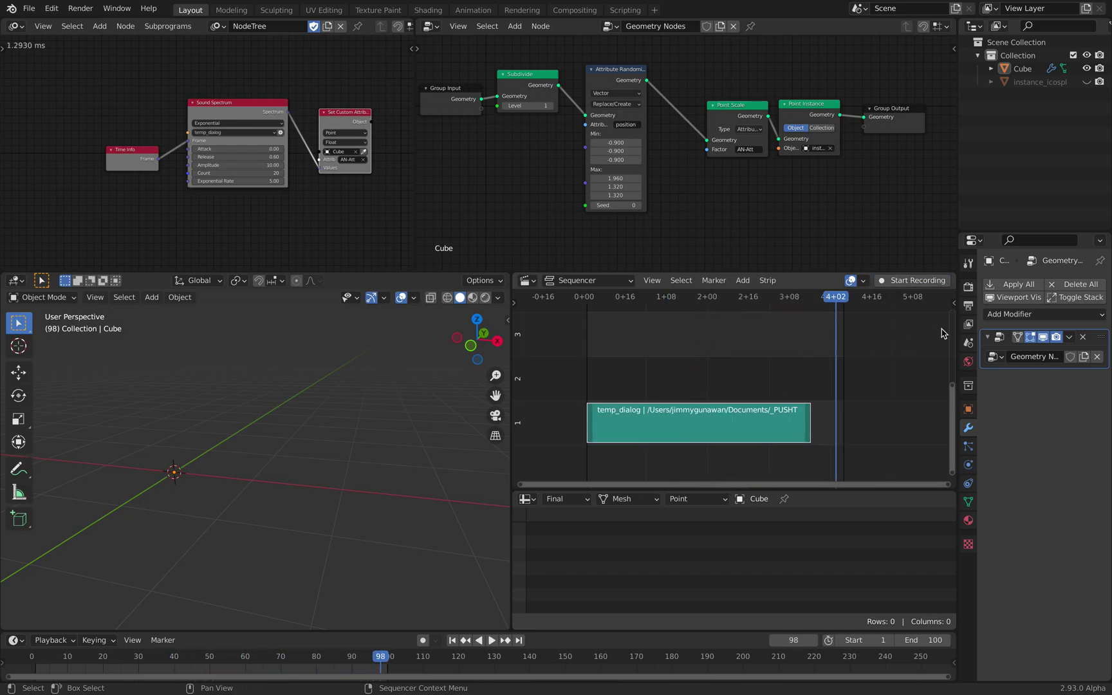
# Turn on Display Waveform for the newly recorded strip and hide the sequencer's sidebar again
pyautogui.click(953, 302)
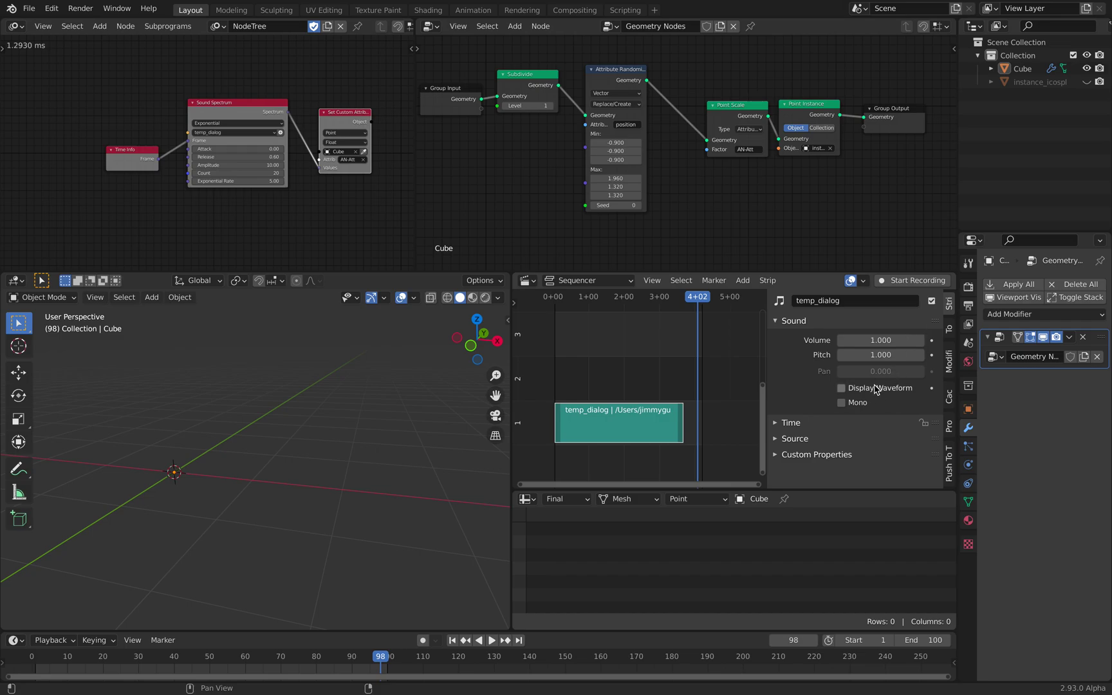
pyautogui.click(840, 388)
pyautogui.moveTo(767, 362); pyautogui.dragTo(906, 365)
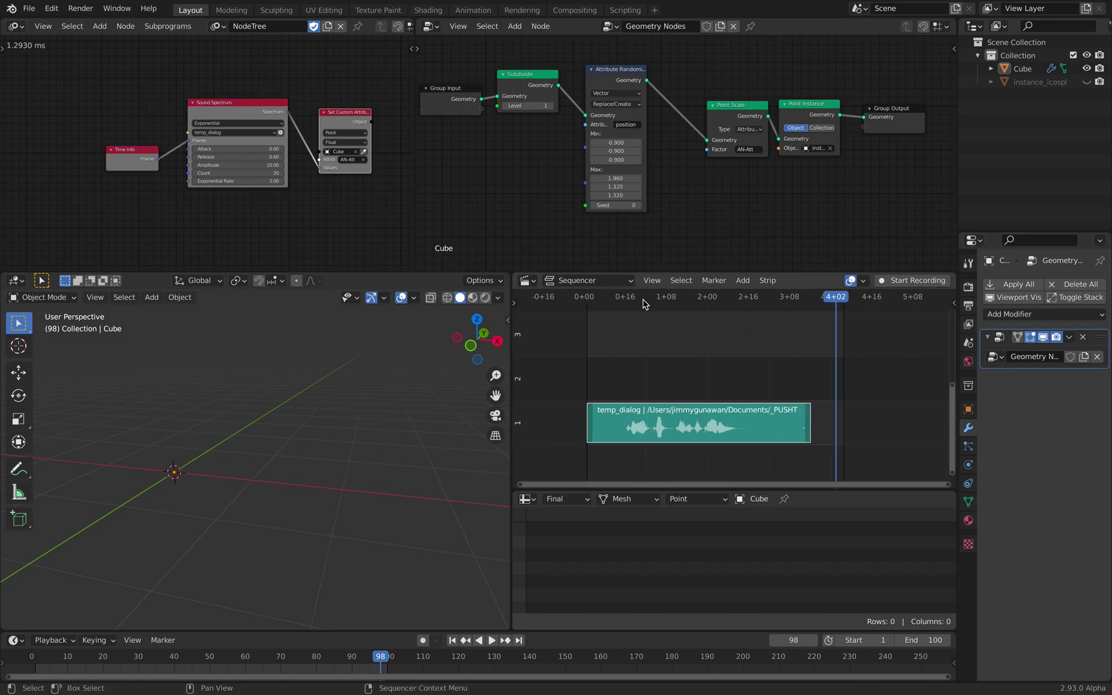
# Play the animation from near the start of the new recording to check how the spheres react
pyautogui.click(619, 303)
pyautogui.press('space')
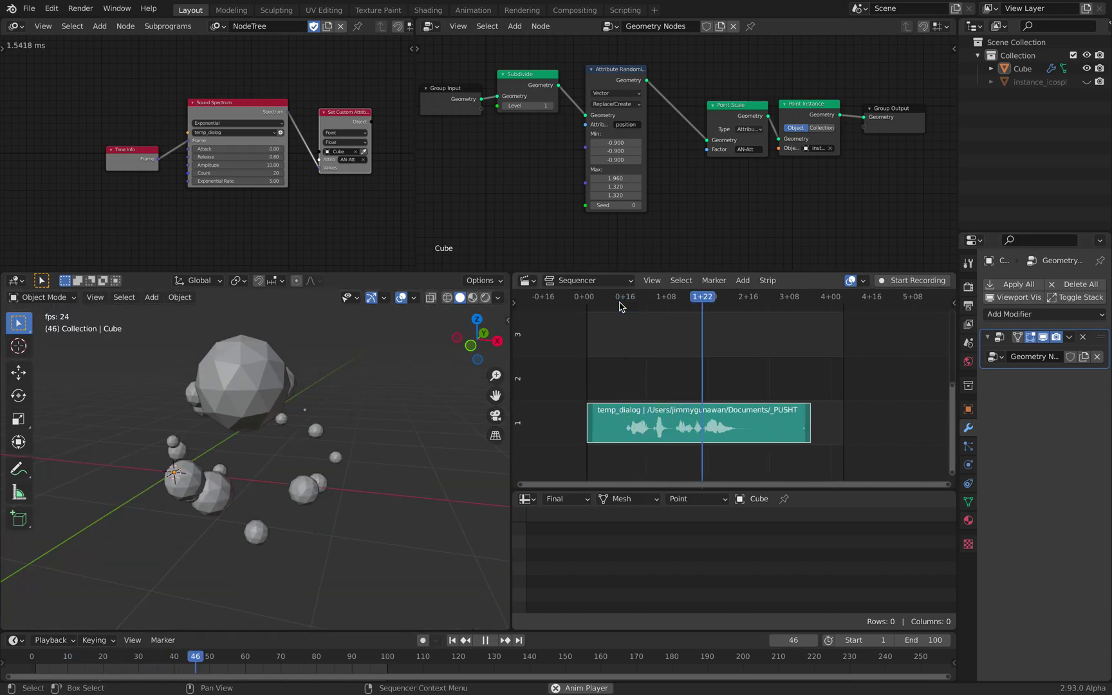
pyautogui.press('space')
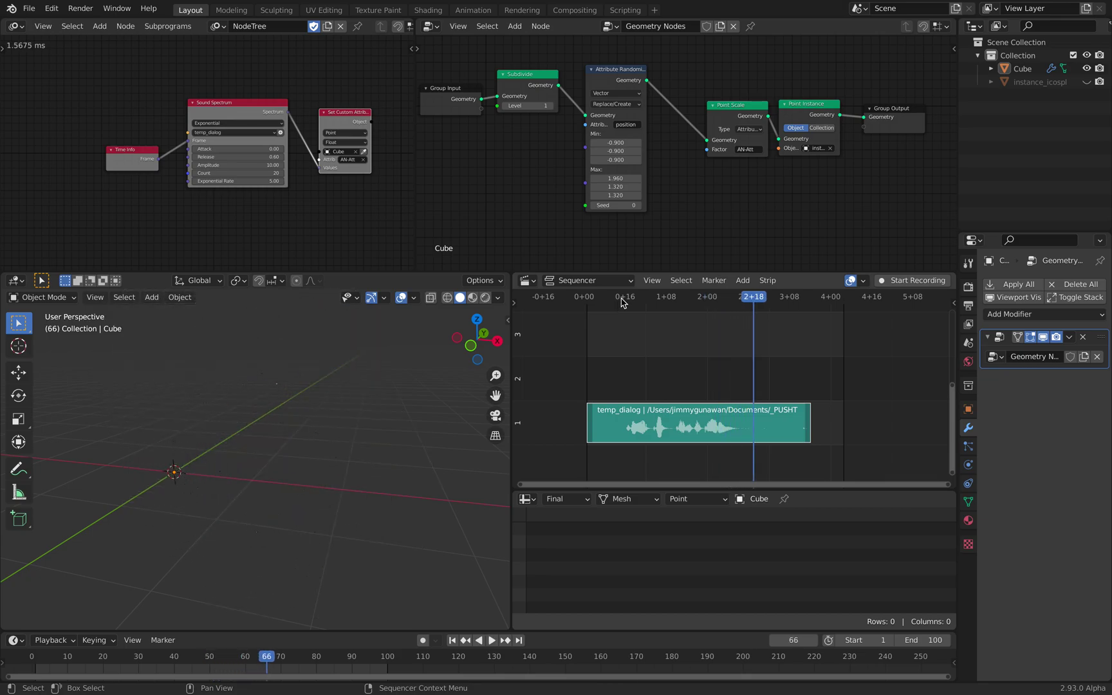
# Enlarge the sequencer and node editor areas and frame the sound node tree at a readable size
pyautogui.moveTo(575, 491); pyautogui.dragTo(576, 505)
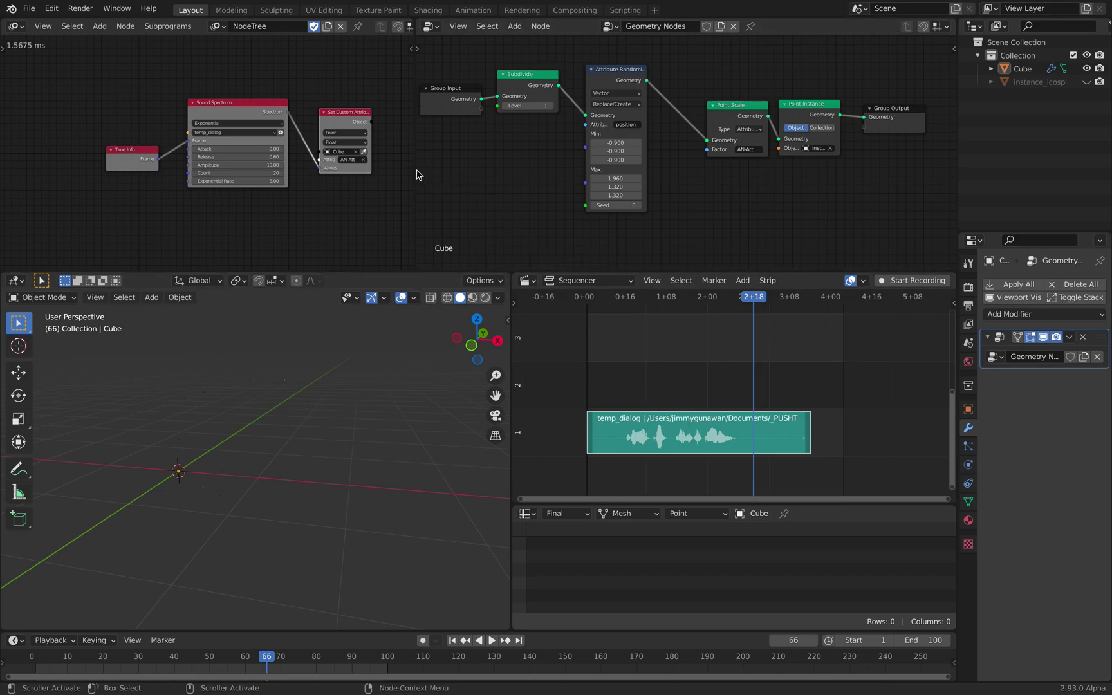
pyautogui.moveTo(415, 171); pyautogui.dragTo(464, 170)
pyautogui.scroll(-2, 544, 157)
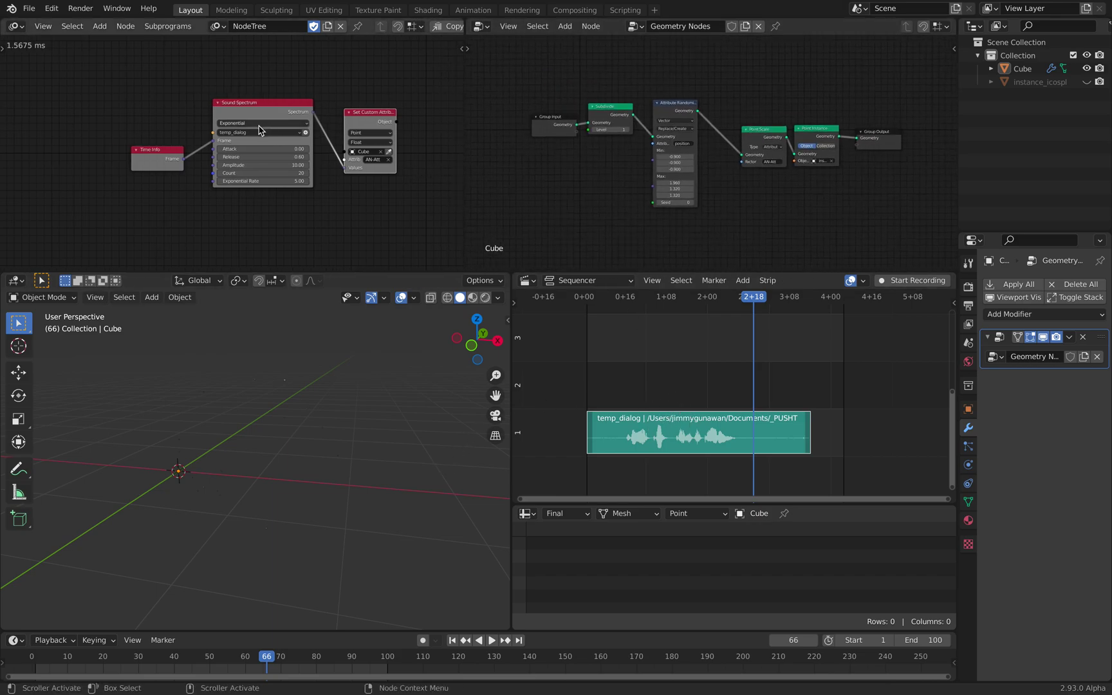
pyautogui.scroll(2, 251, 127)
pyautogui.moveTo(253, 124); pyautogui.dragTo(225, 123, button='middle')
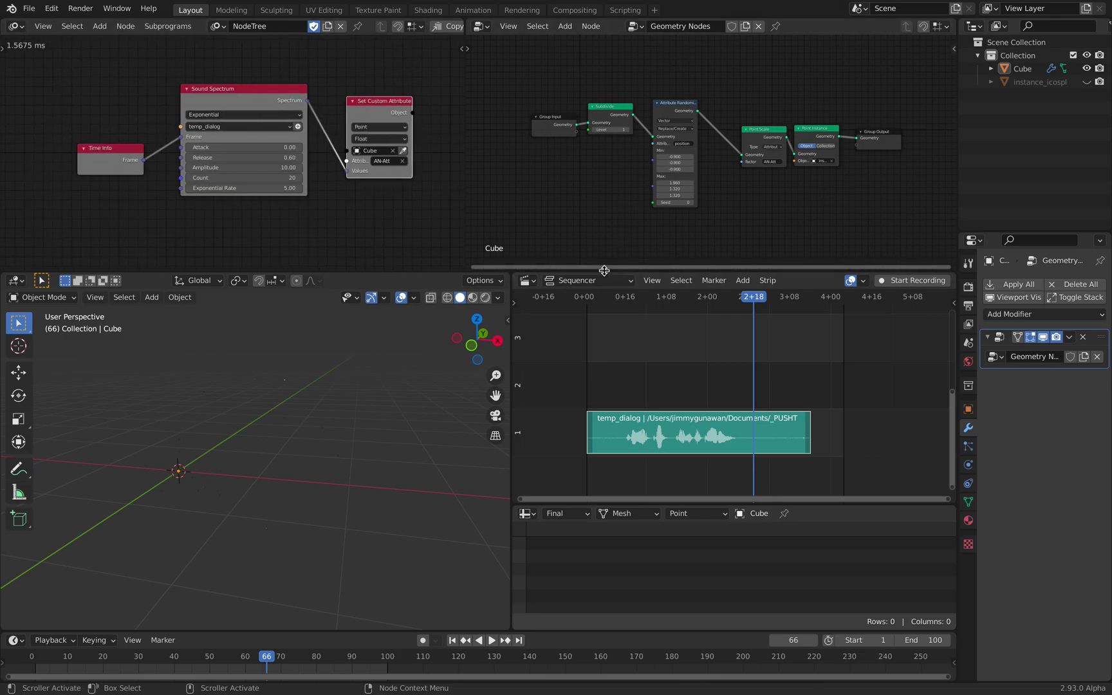
pyautogui.moveTo(603, 271); pyautogui.dragTo(602, 287)
pyautogui.scroll(1, 273, 207)
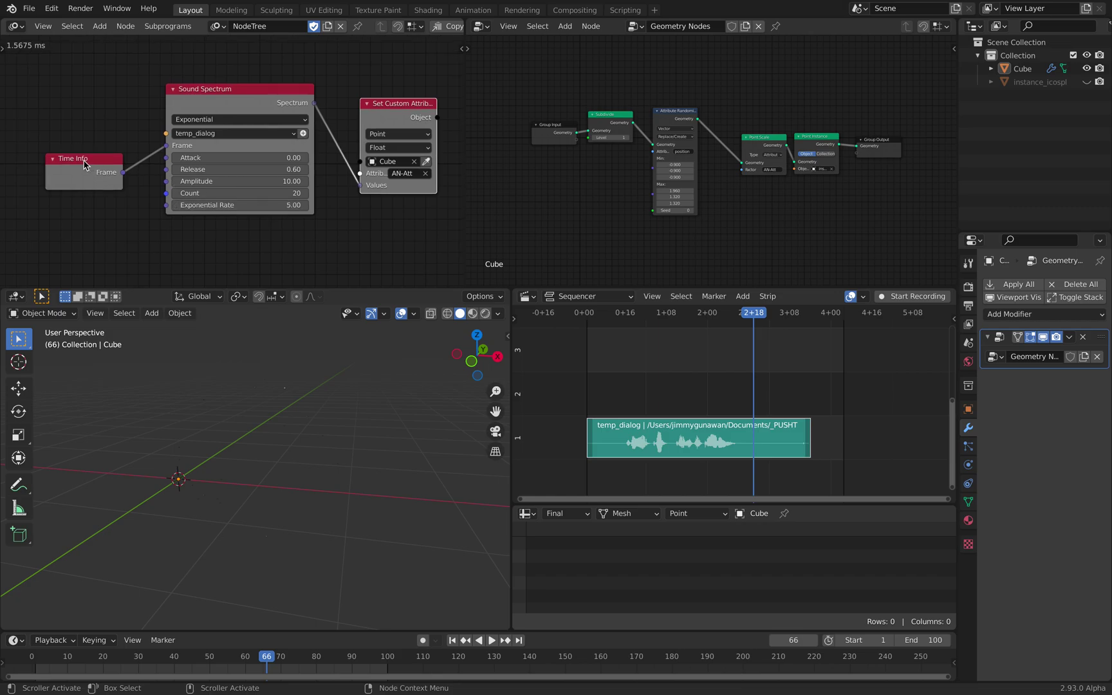
# Move the Time Info node up level with Sound Spectrum's header area and widen the Animation Nodes editor
pyautogui.moveTo(86, 165); pyautogui.dragTo(91, 132)
pyautogui.moveTo(197, 101); pyautogui.dragTo(193, 99)
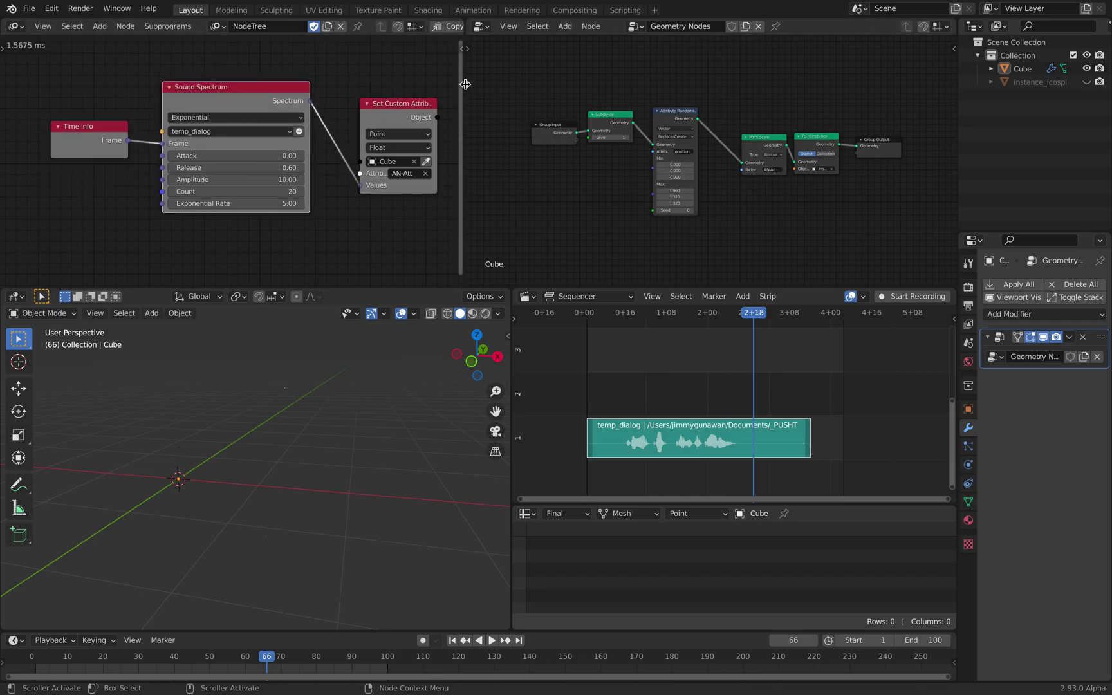
pyautogui.moveTo(462, 90); pyautogui.dragTo(538, 90)
pyautogui.scroll(1, 276, 93)
pyautogui.moveTo(231, 96); pyautogui.dragTo(226, 92)
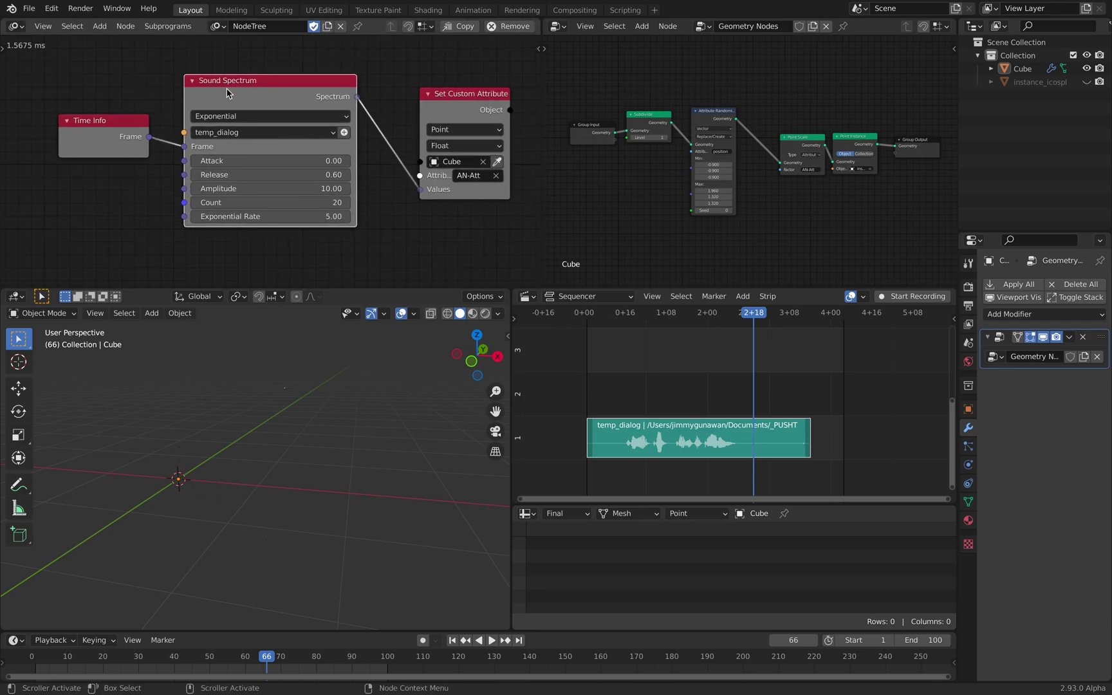
pyautogui.moveTo(232, 87); pyautogui.dragTo(227, 91, button='middle')
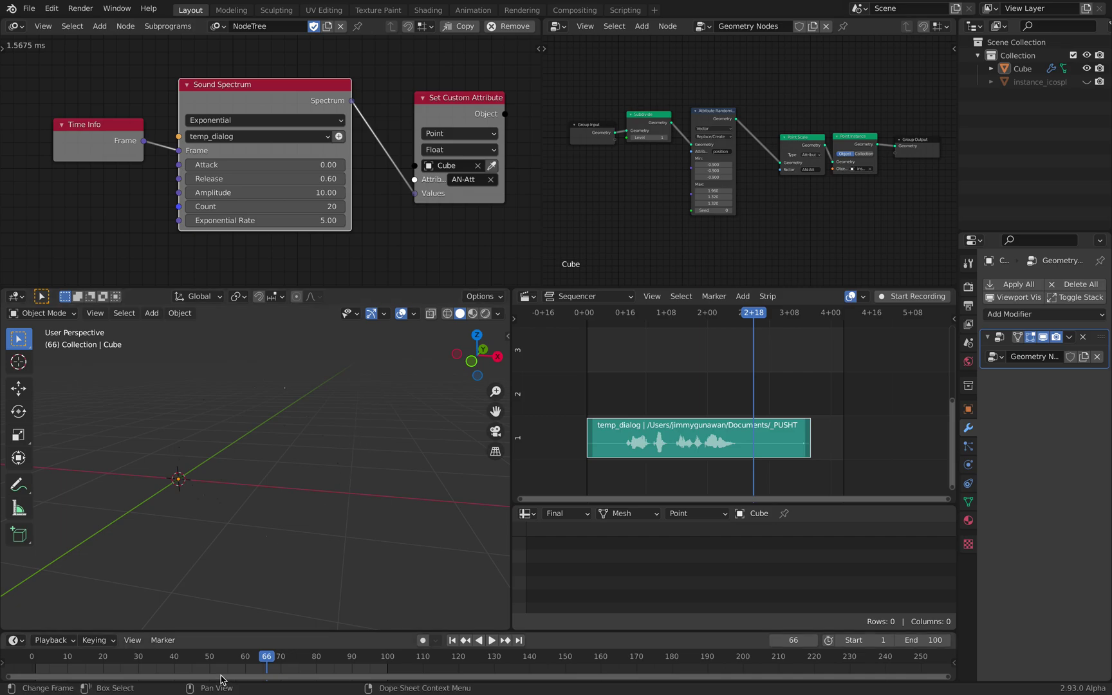
# Play the animation from about frame 41 and stop it at frame 47
pyautogui.moveTo(158, 657); pyautogui.dragTo(179, 656)
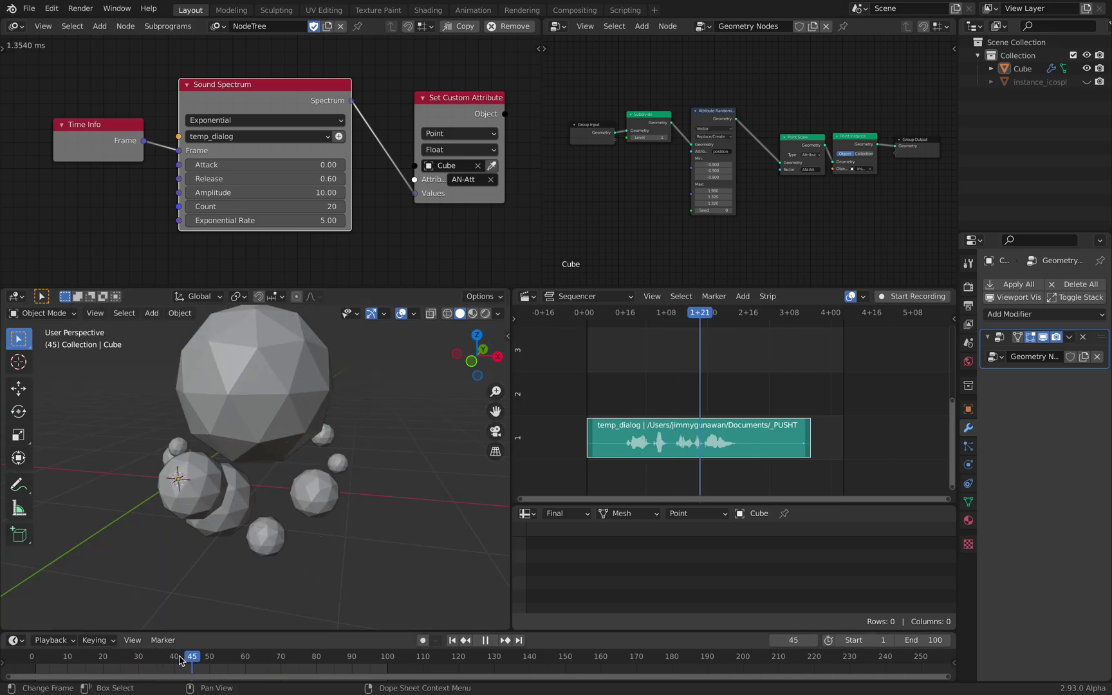
pyautogui.press('space')
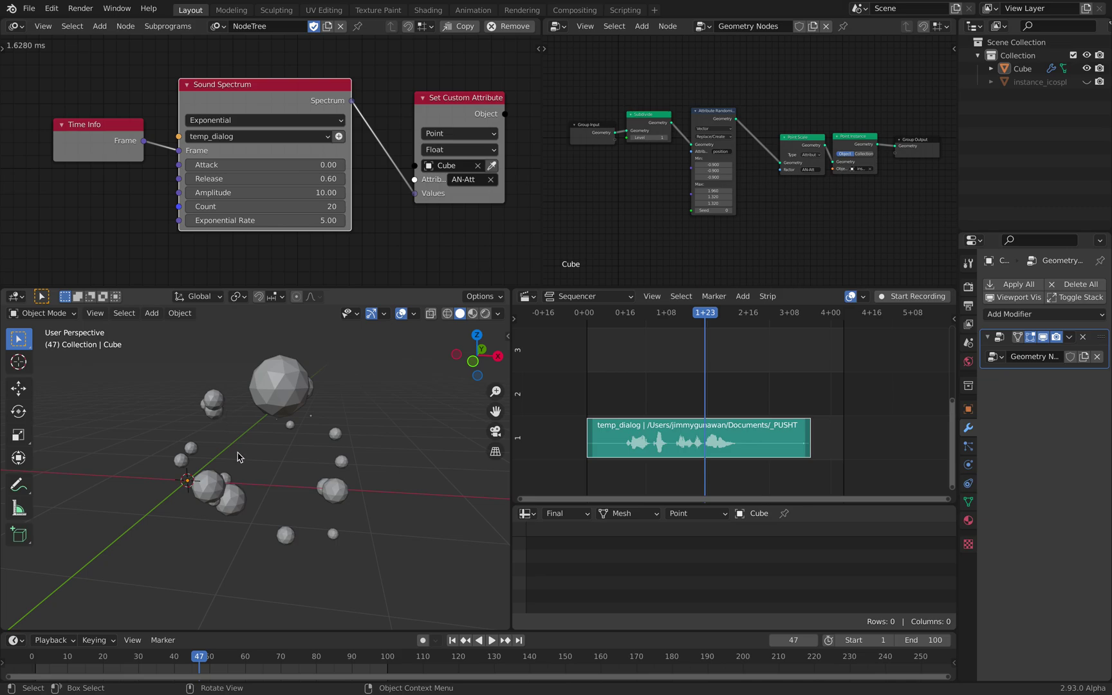
# Shift the Sound Spectrum node slightly closer to Time Info and widen the Set Custom Attribute node
pyautogui.moveTo(224, 104); pyautogui.dragTo(214, 103)
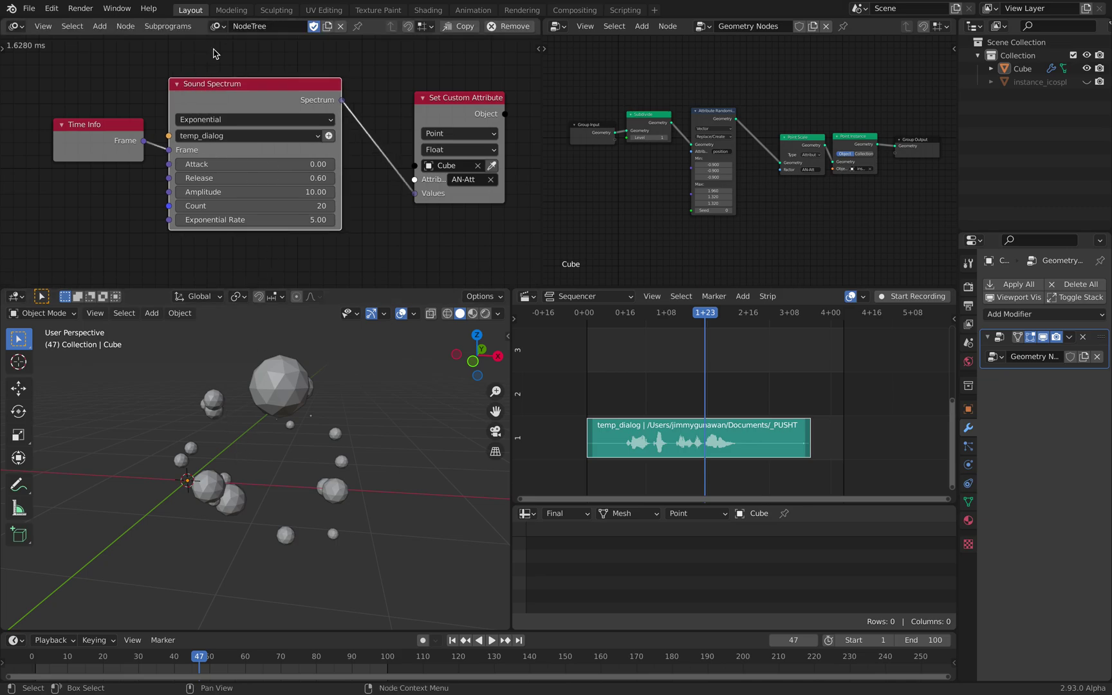
pyautogui.moveTo(447, 95); pyautogui.dragTo(375, 101, button='middle')
pyautogui.click(389, 117)
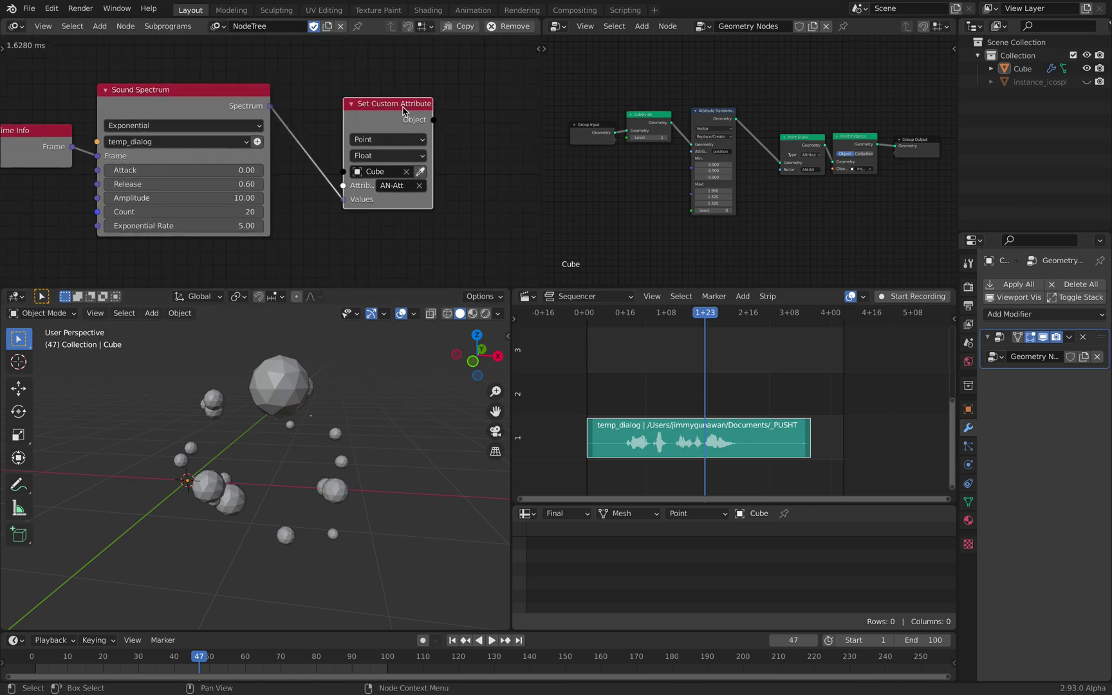
pyautogui.moveTo(432, 102); pyautogui.dragTo(454, 103)
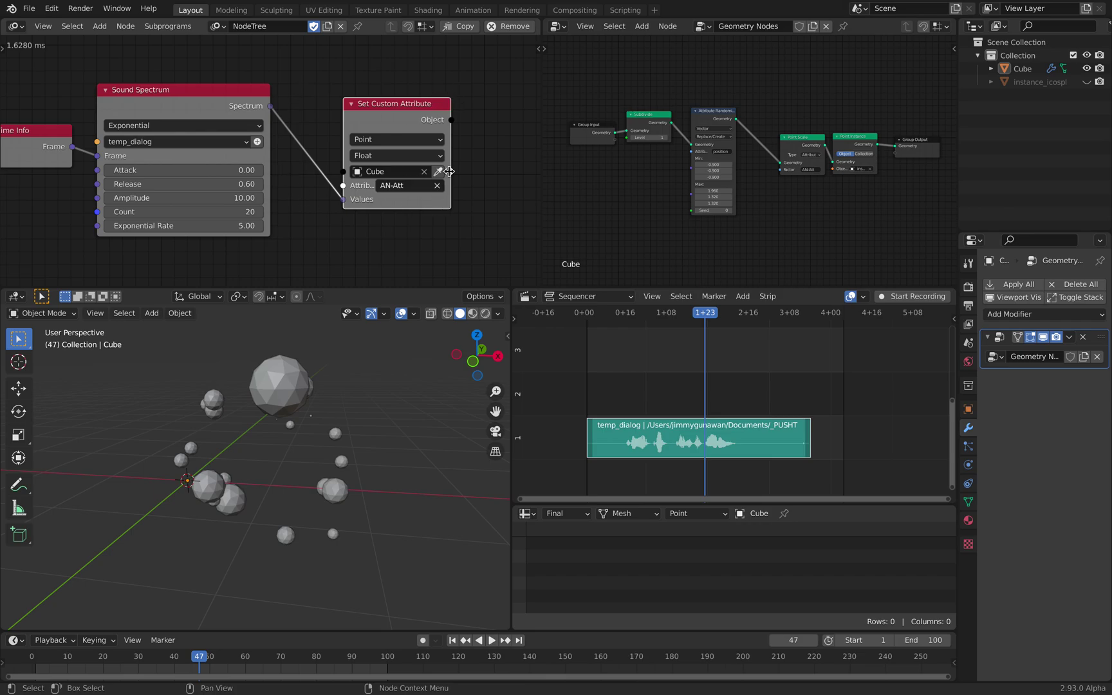
# Move the Set Custom Attribute node closer to the Sound Spectrum node and slightly below its header level
pyautogui.moveTo(373, 139); pyautogui.dragTo(364, 141, button='middle')
pyautogui.scroll(1, 365, 141)
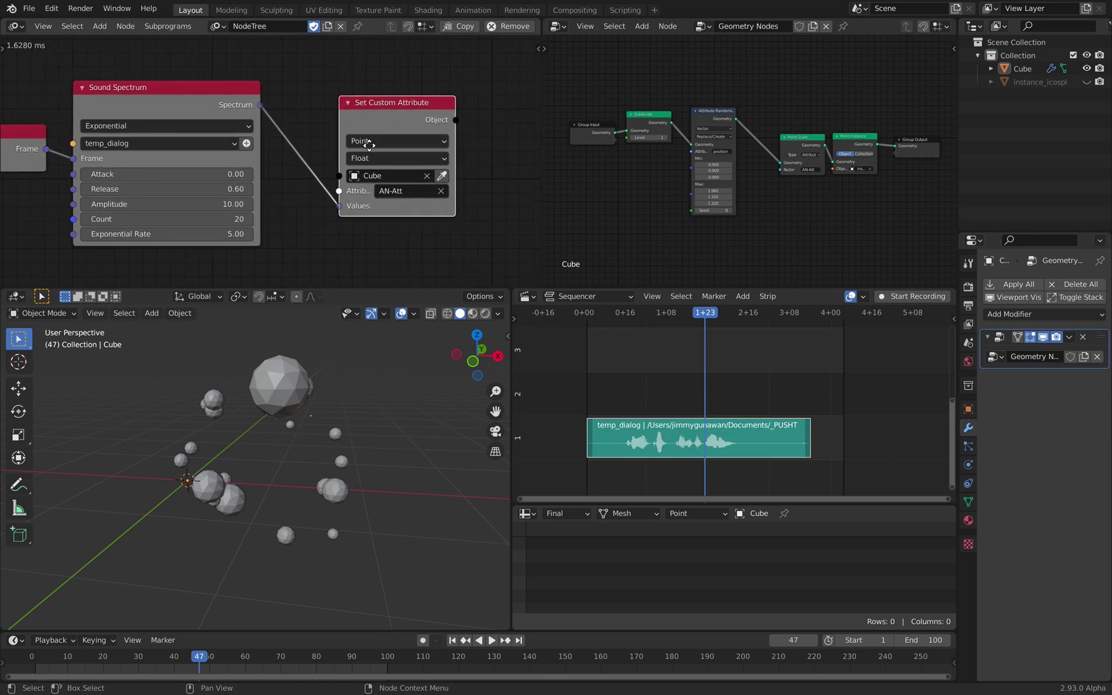
pyautogui.moveTo(367, 67); pyautogui.dragTo(345, 153, button='middle')
pyautogui.moveTo(351, 197); pyautogui.dragTo(350, 212)
pyautogui.moveTo(335, 182); pyautogui.dragTo(362, 124, button='middle')
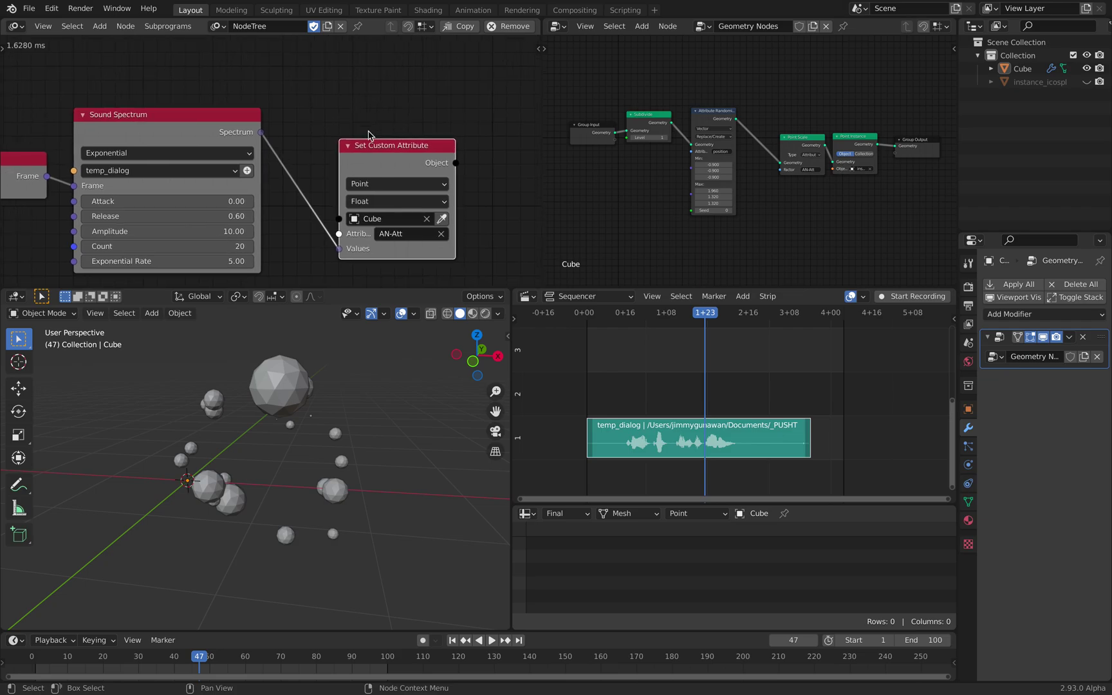
pyautogui.moveTo(380, 159); pyautogui.dragTo(369, 157)
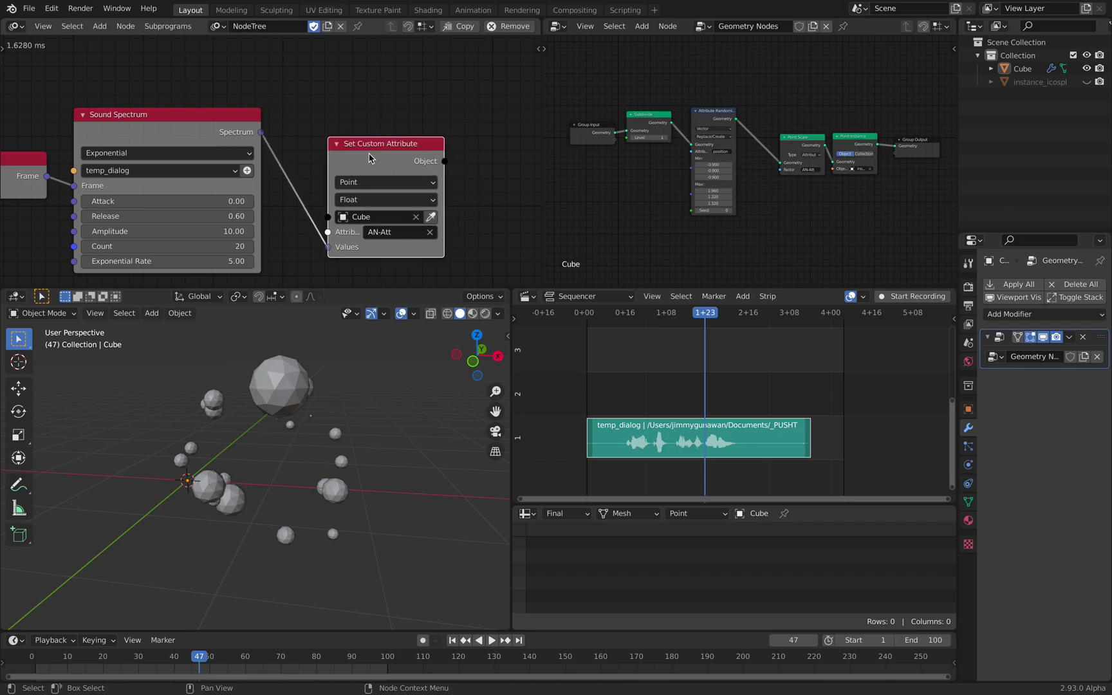
pyautogui.moveTo(378, 160); pyautogui.dragTo(364, 151)
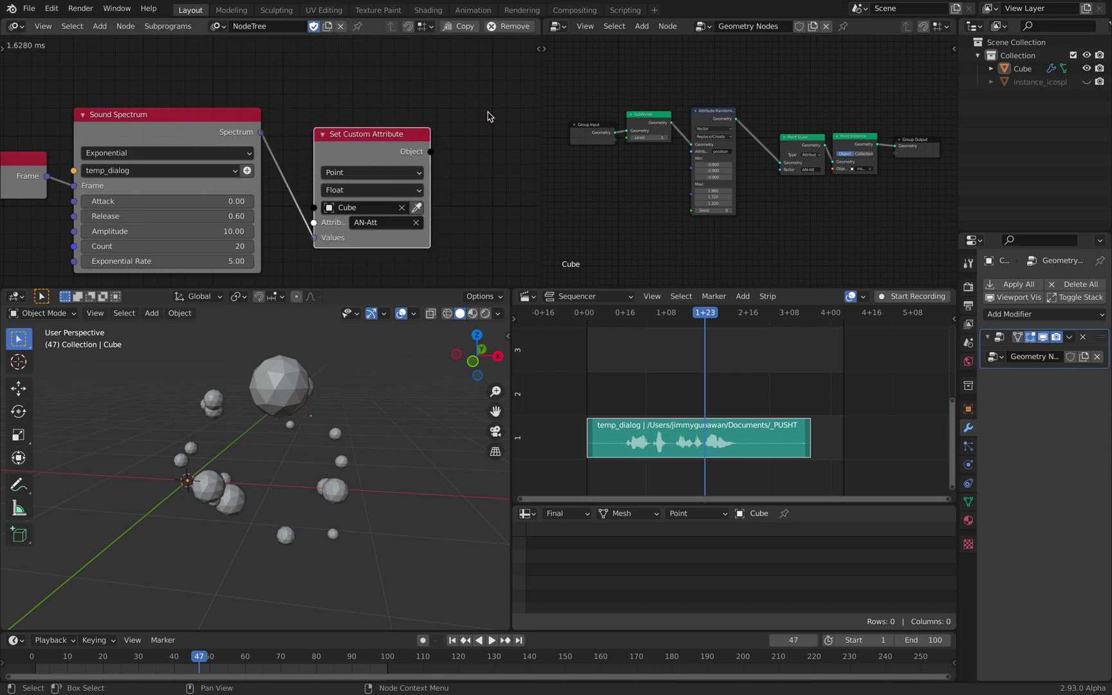
# Widen the Geometry Nodes editor and frame its node tree at a readable size
pyautogui.scroll(2, 654, 127)
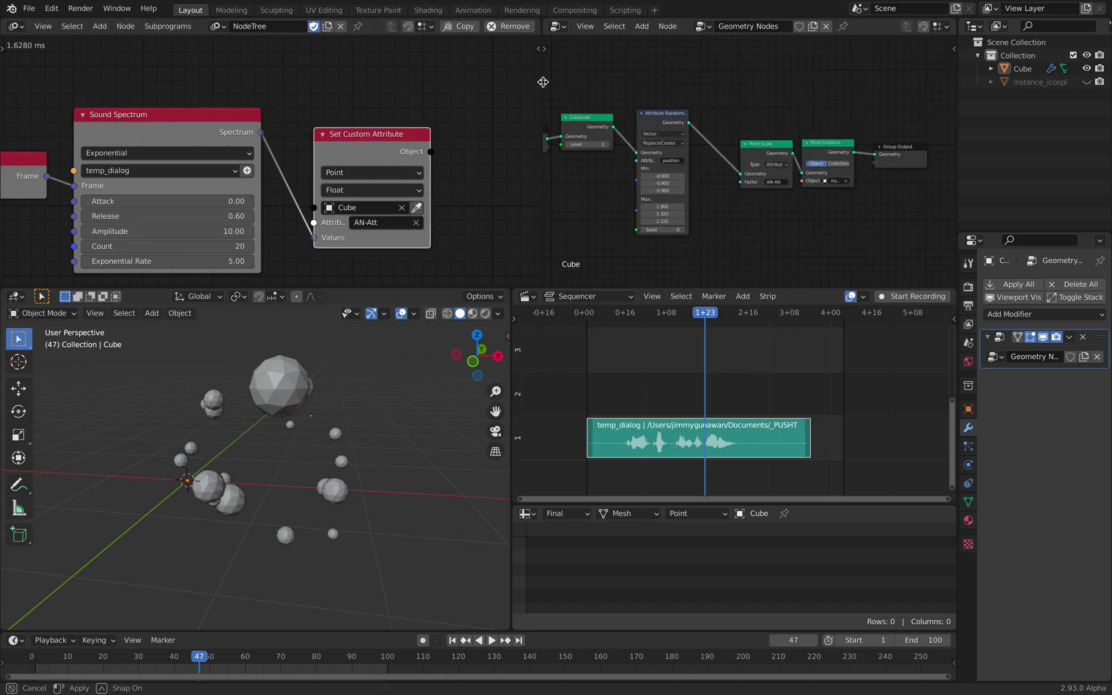
pyautogui.moveTo(544, 82); pyautogui.dragTo(464, 82)
pyautogui.scroll(2, 551, 115)
pyautogui.moveTo(551, 115); pyautogui.dragTo(612, 107, button='middle')
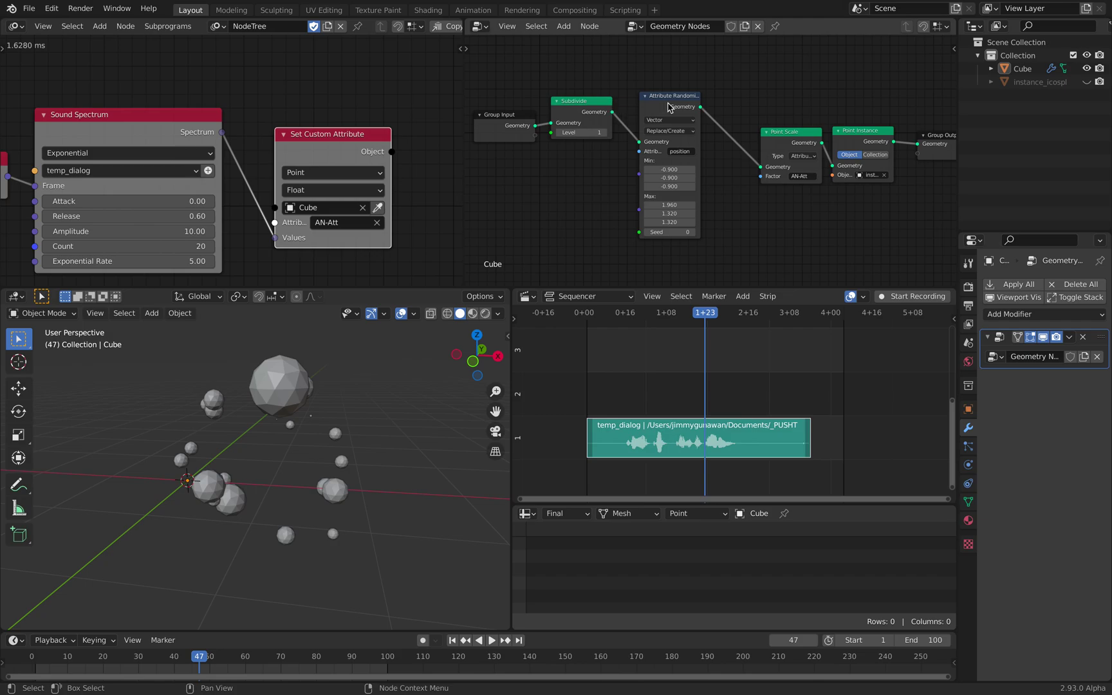
pyautogui.scroll(1, 699, 116)
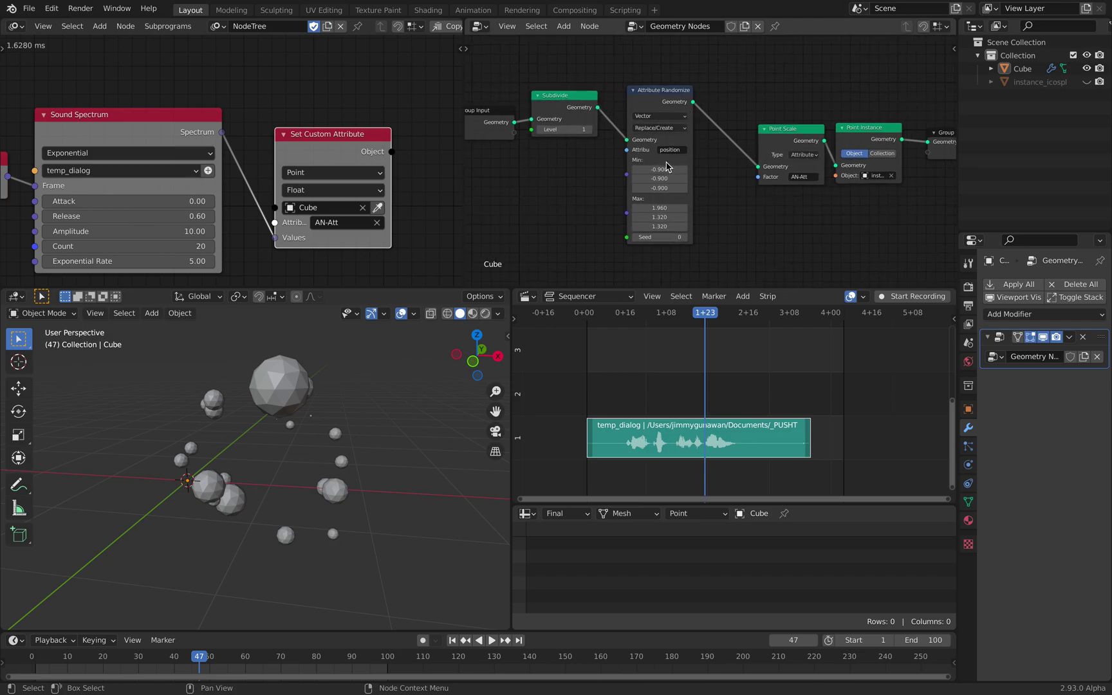
# Set all three Max values of Attribute Randomize to 1.000 and all three Min values to -1.000
pyautogui.moveTo(661, 207); pyautogui.dragTo(662, 227)
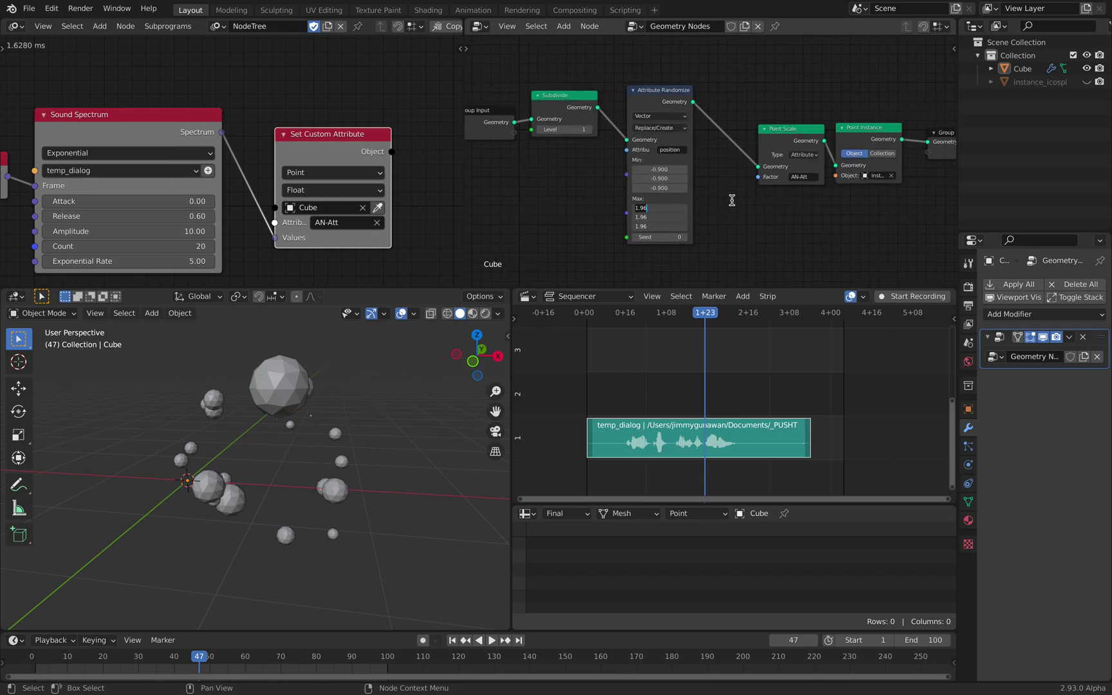
pyautogui.press('Return')
pyautogui.click(660, 169)
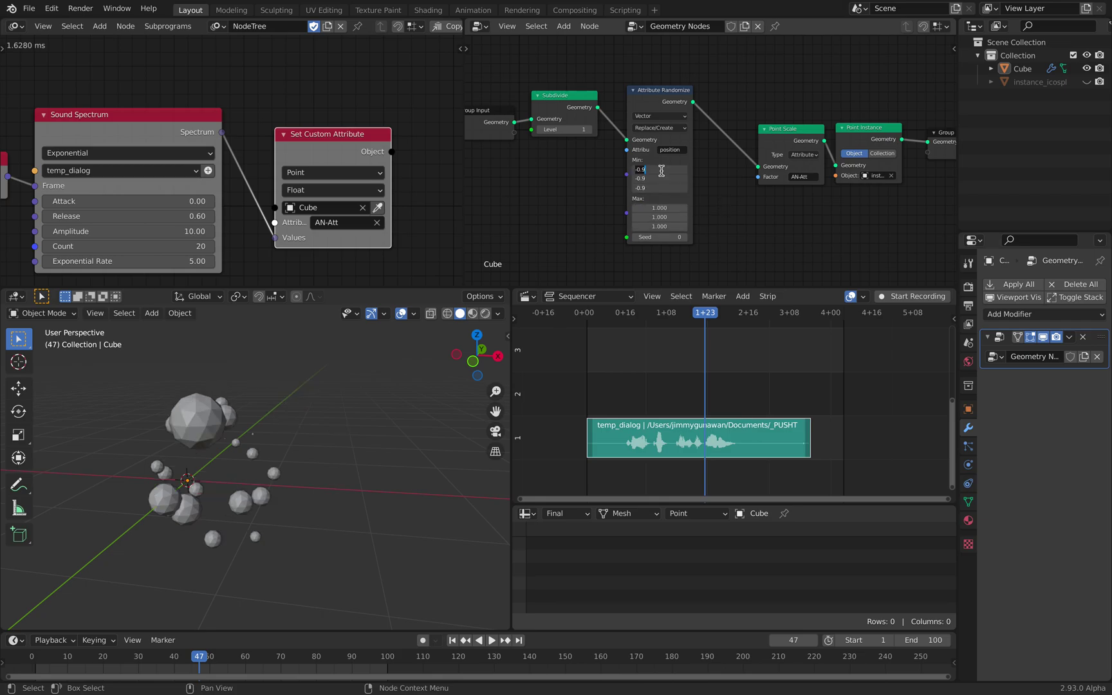
pyautogui.press('Return')
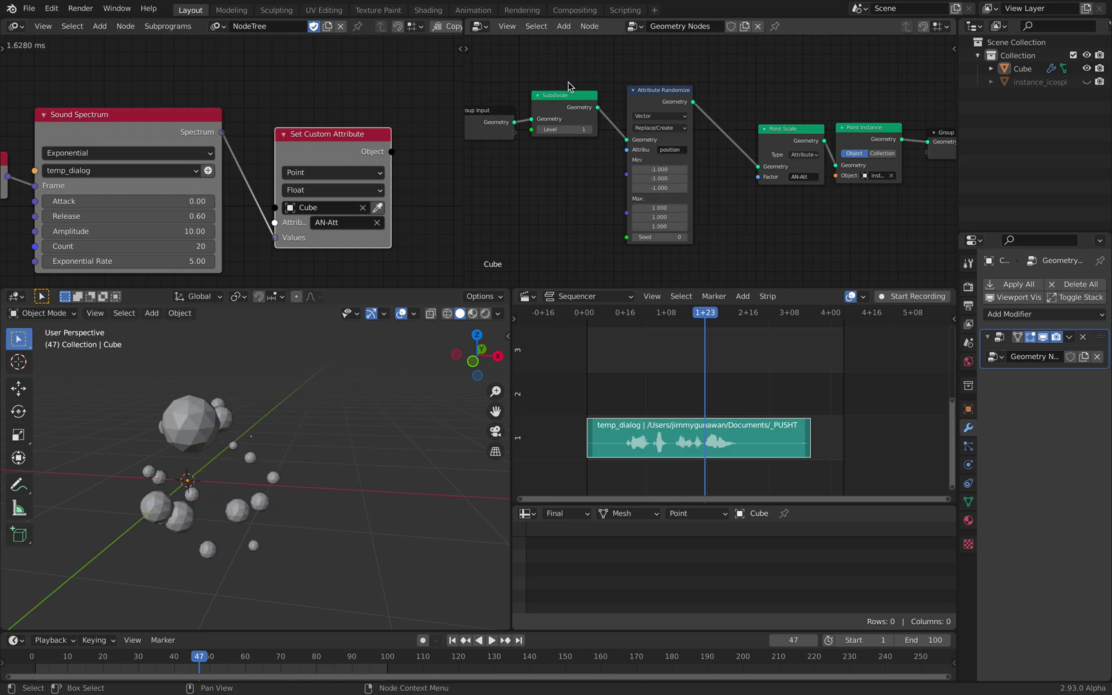
# Link Attribute Randomize's geometry directly to Group Output, and rearrange Group Output, Point Instance and Point Scale so the link is clear
pyautogui.moveTo(575, 101); pyautogui.dragTo(583, 104)
pyautogui.moveTo(693, 102); pyautogui.dragTo(927, 144)
pyautogui.moveTo(942, 132); pyautogui.dragTo(933, 83)
pyautogui.moveTo(864, 127); pyautogui.dragTo(846, 135)
pyautogui.moveTo(782, 134); pyautogui.dragTo(753, 142)
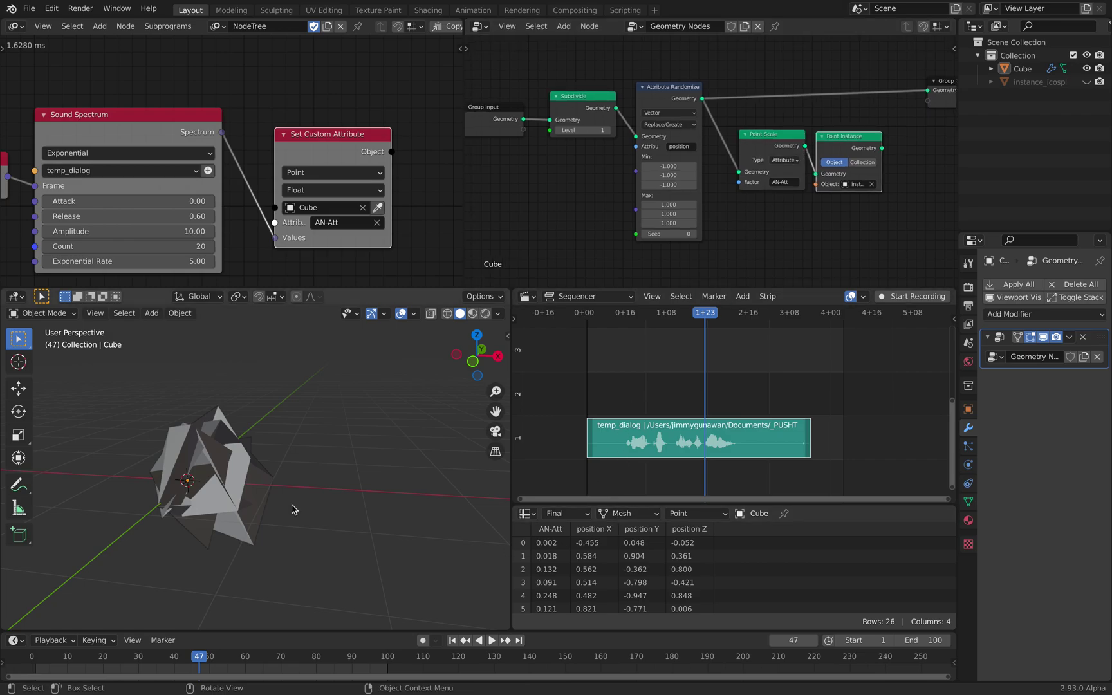
# Frame the randomized mesh close up in the viewport and select the Cube
pyautogui.scroll(3, 233, 490)
pyautogui.keyDown('shift'); pyautogui.moveTo(233, 491); pyautogui.dragTo(343, 469, button='middle'); pyautogui.keyUp('shift')
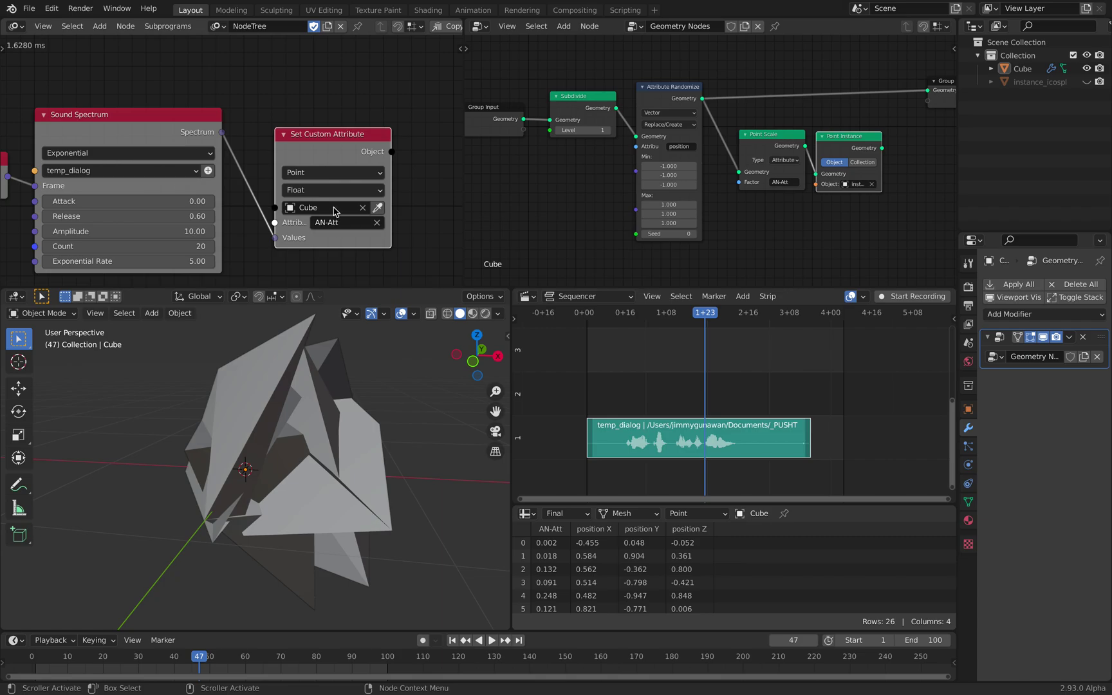
pyautogui.moveTo(334, 211); pyautogui.dragTo(362, 182, button='middle')
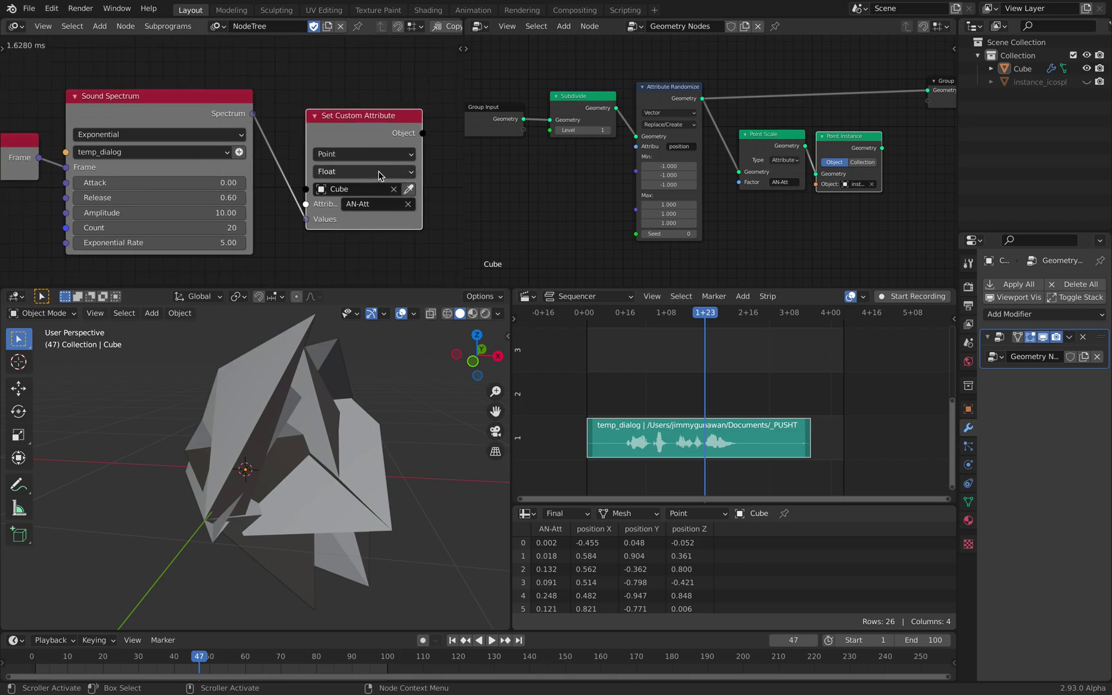
pyautogui.click(300, 418)
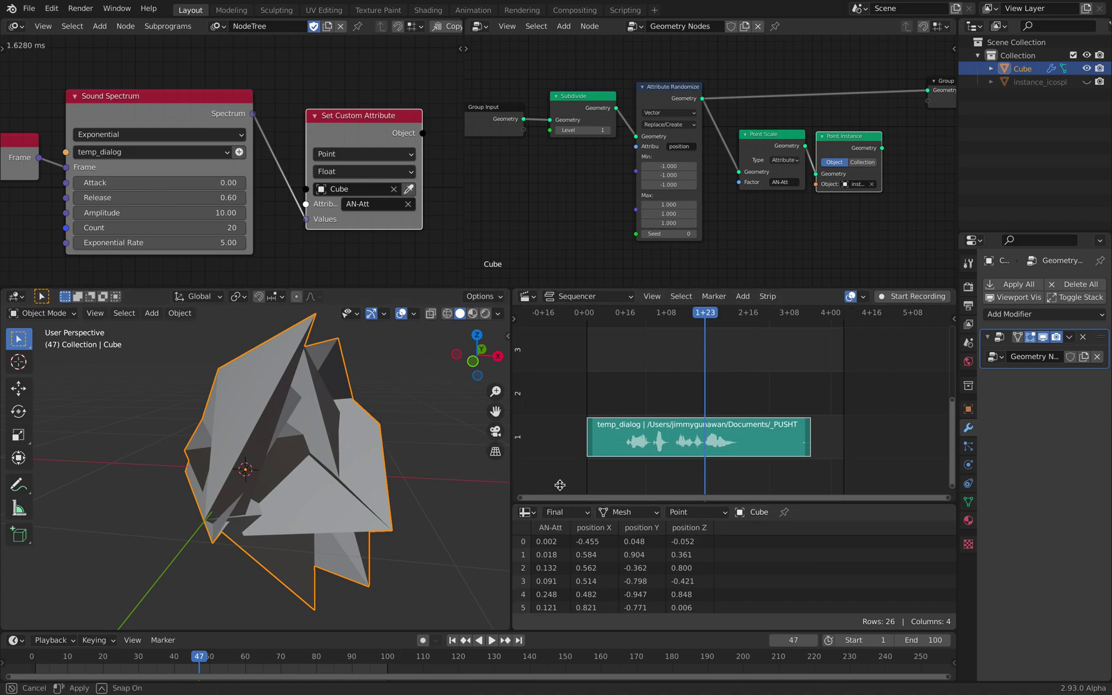
# Enlarge the spreadsheet area and examine the Cube's AN-Att and position columns down to the last row
pyautogui.moveTo(556, 502); pyautogui.dragTo(557, 404)
pyautogui.scroll(-3, 564, 534)
pyautogui.scroll(-2, 561, 553)
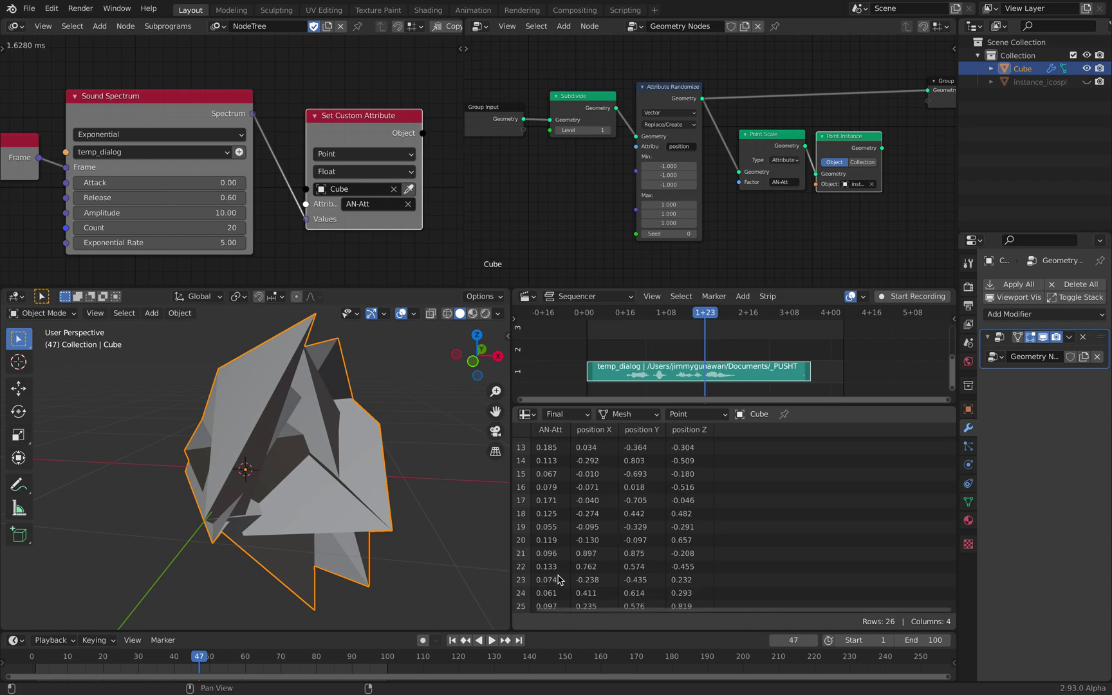
pyautogui.scroll(5, 569, 573)
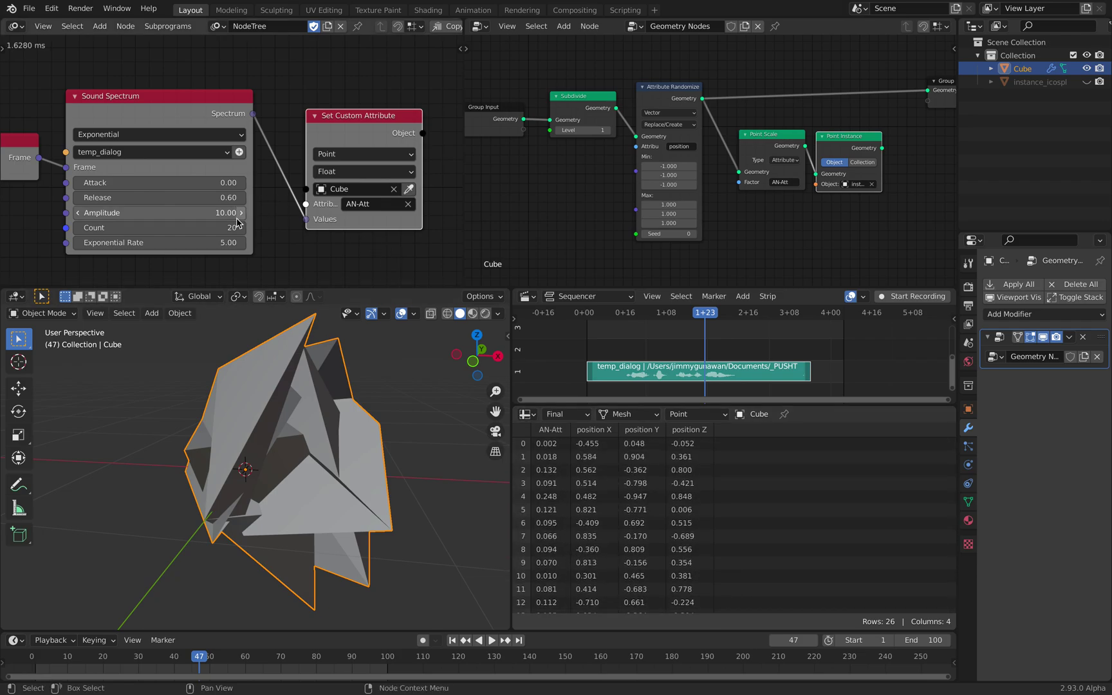
pyautogui.scroll(-1, 237, 214)
pyautogui.hscroll(-1, 237, 214)
pyautogui.scroll(-5, 588, 513)
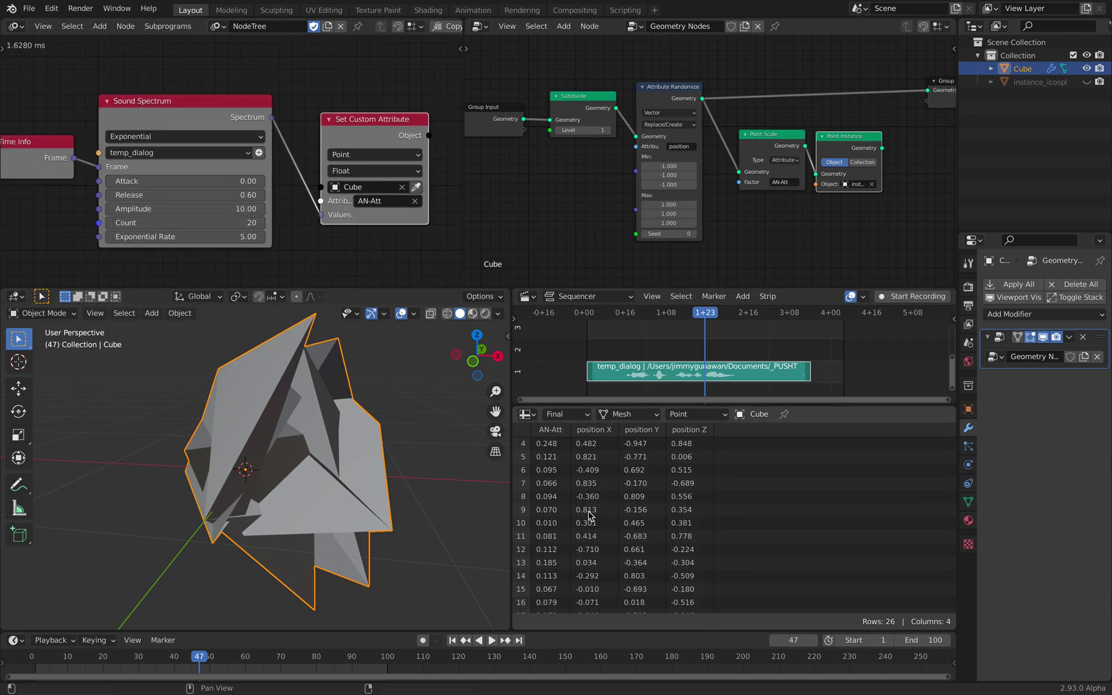
pyautogui.scroll(-1, 585, 513)
# Set the Sound Spectrum count to 25 and move the playhead to frame 23
pyautogui.click(260, 224)
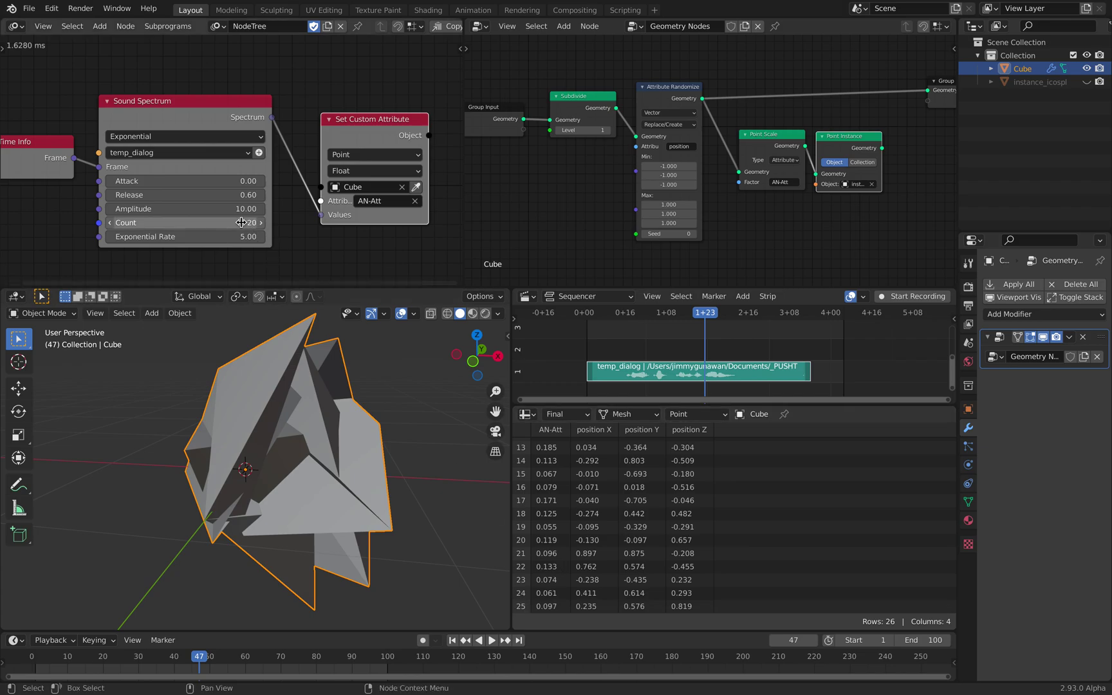
pyautogui.write('25')
pyautogui.press('Return')
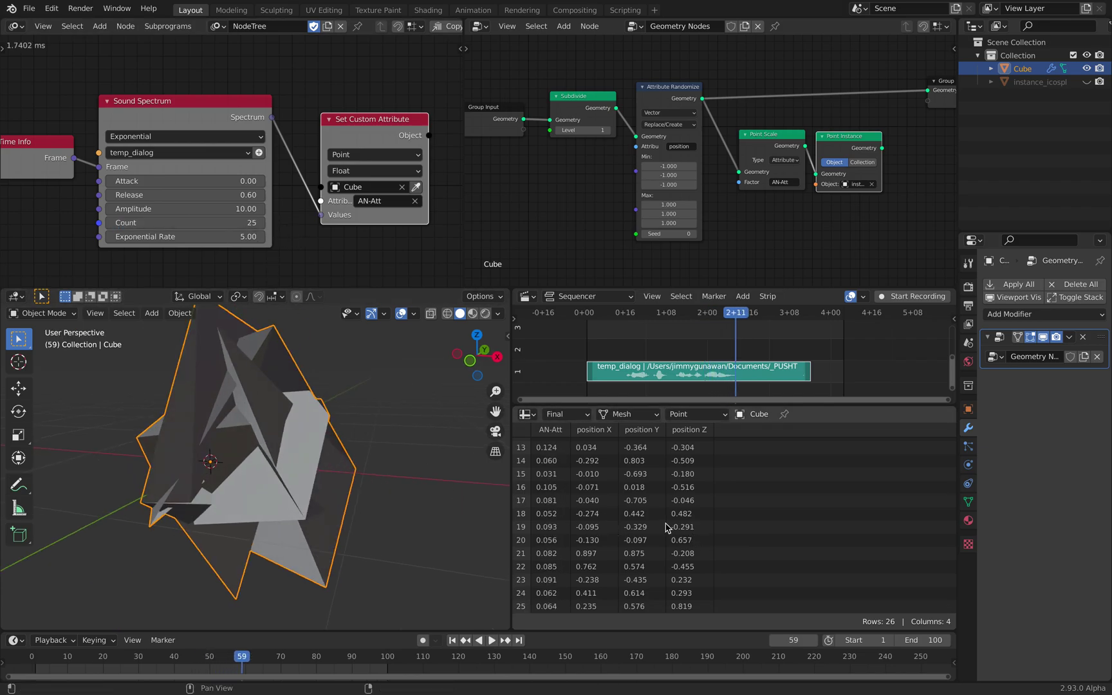
pyautogui.click(643, 314)
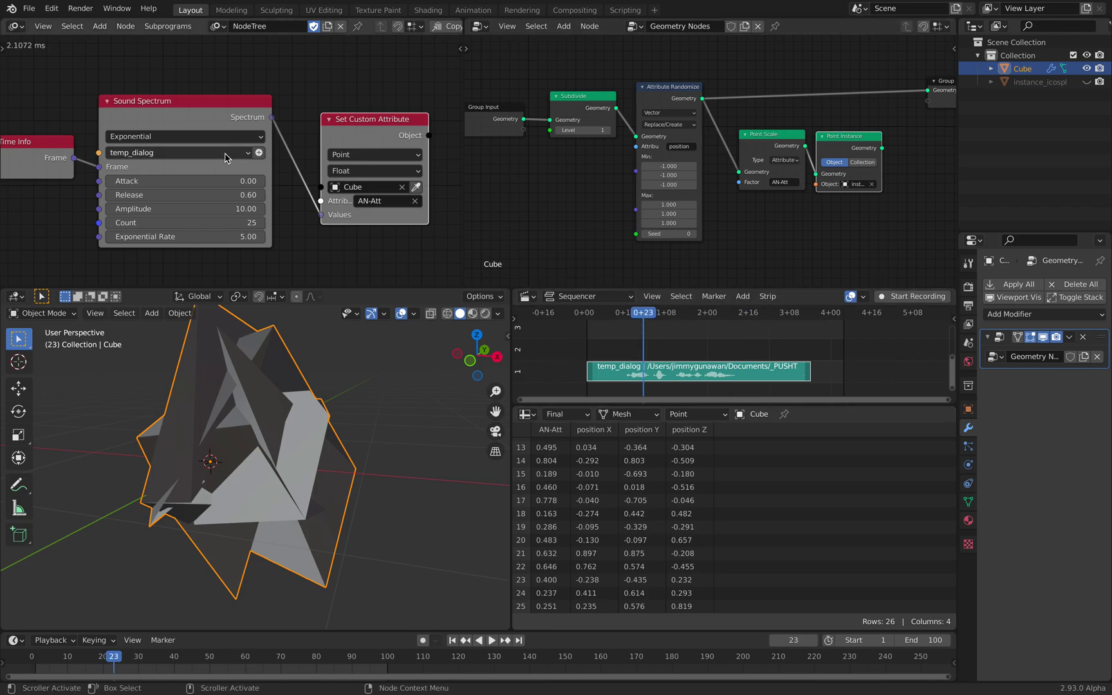
pyautogui.moveTo(251, 389); pyautogui.dragTo(290, 399, button='middle')
pyautogui.scroll(-2, 296, 395)
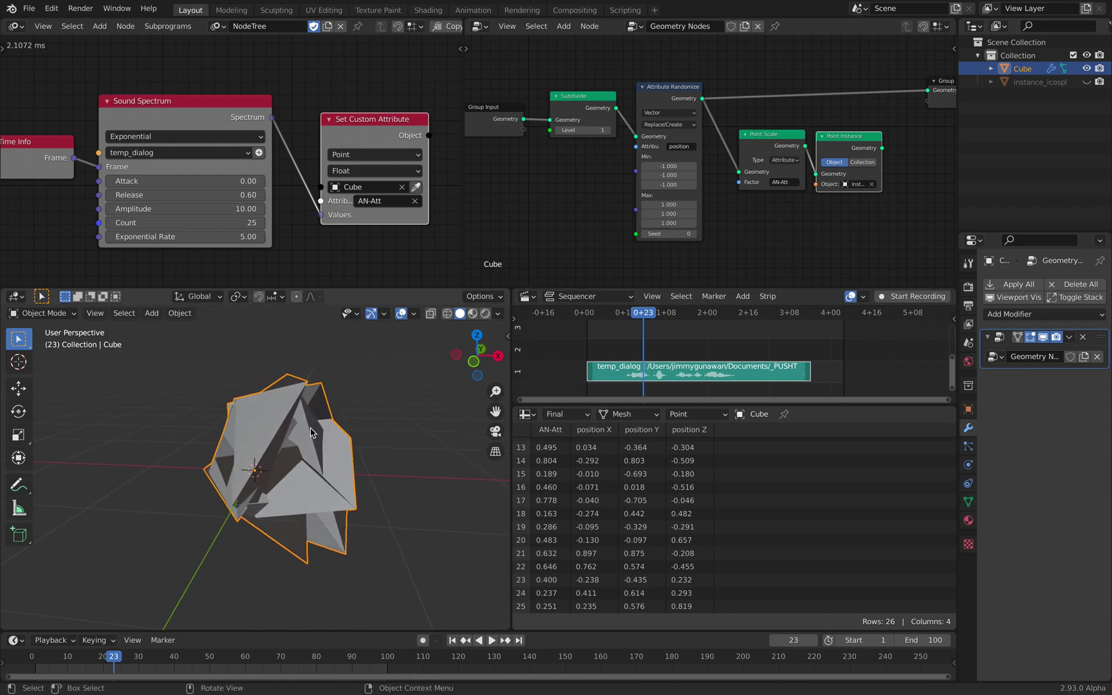
# Connect the Point Instance geometry output to Group Output in place of the direct Attribute Randomize link
pyautogui.moveTo(881, 141); pyautogui.dragTo(754, 125, button='middle')
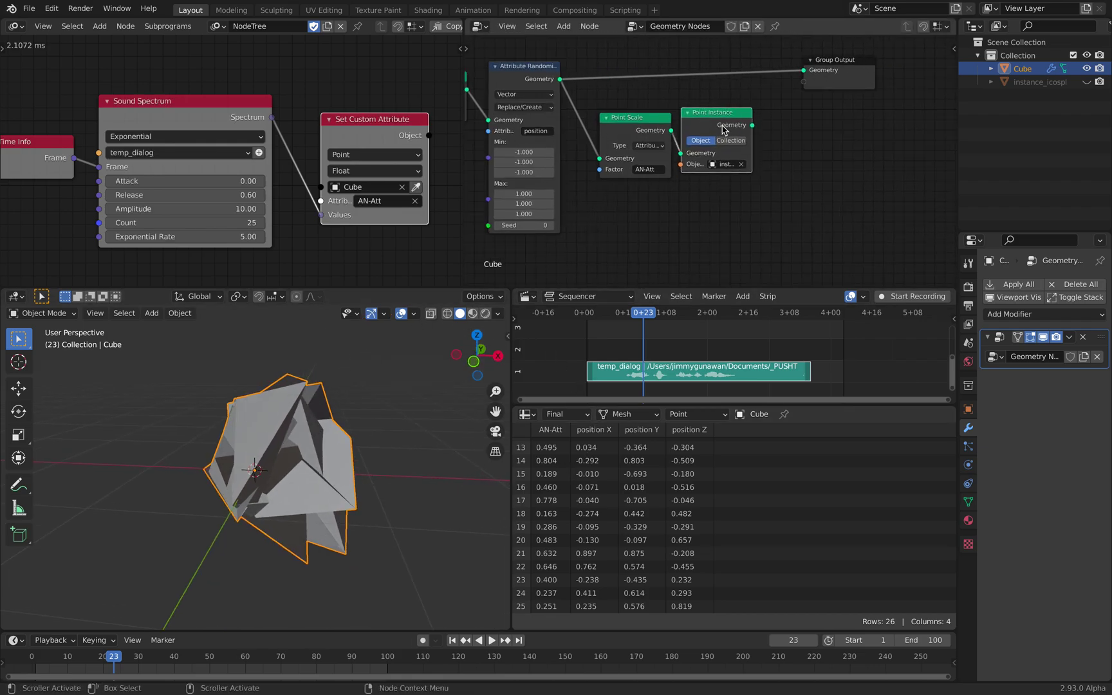
pyautogui.scroll(3, 708, 148)
pyautogui.click(609, 129)
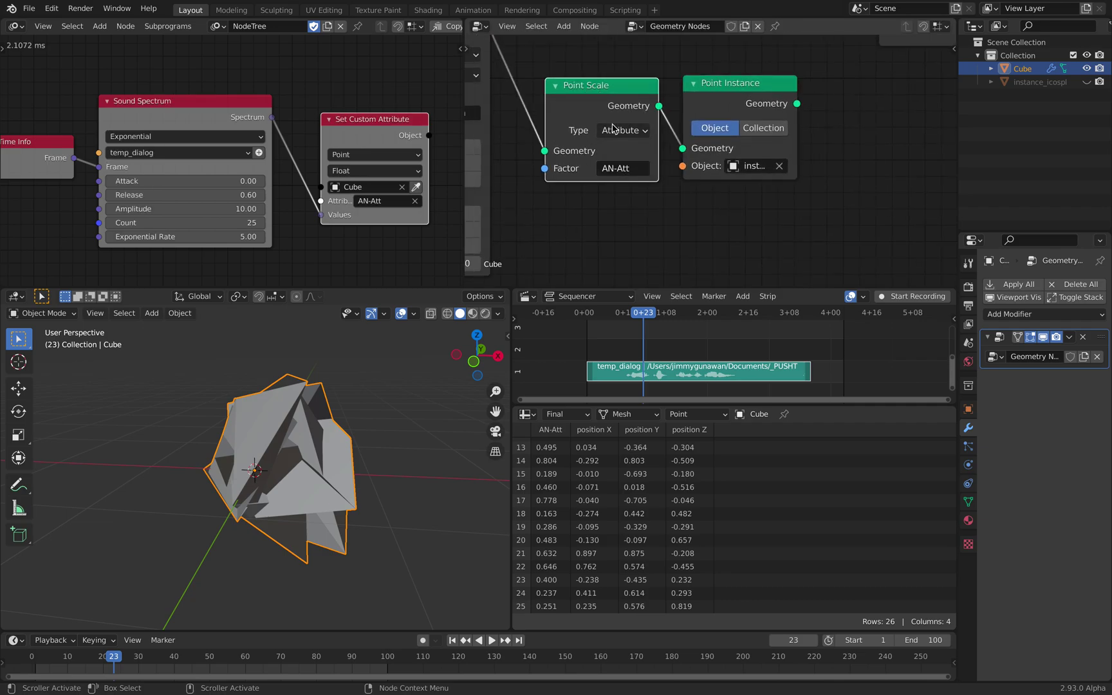
pyautogui.scroll(-2, 791, 101)
pyautogui.moveTo(768, 153); pyautogui.dragTo(833, 101)
# Play the animation of the sphere instances from frame 23 and stop it at frame 68
pyautogui.press('space')
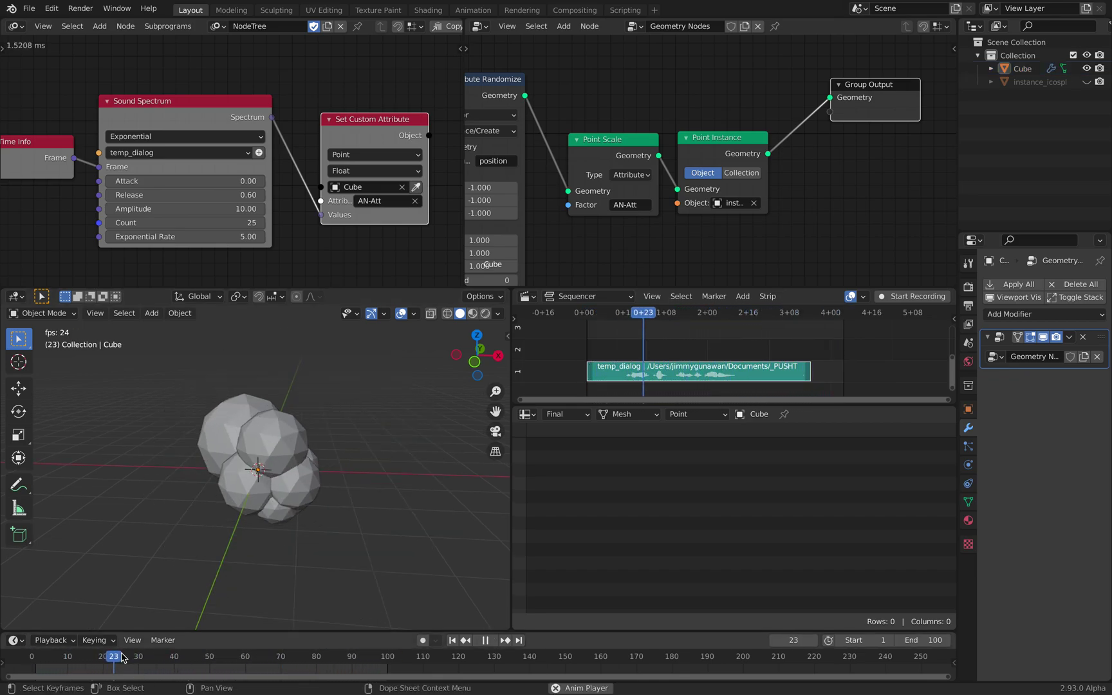
pyautogui.press('space')
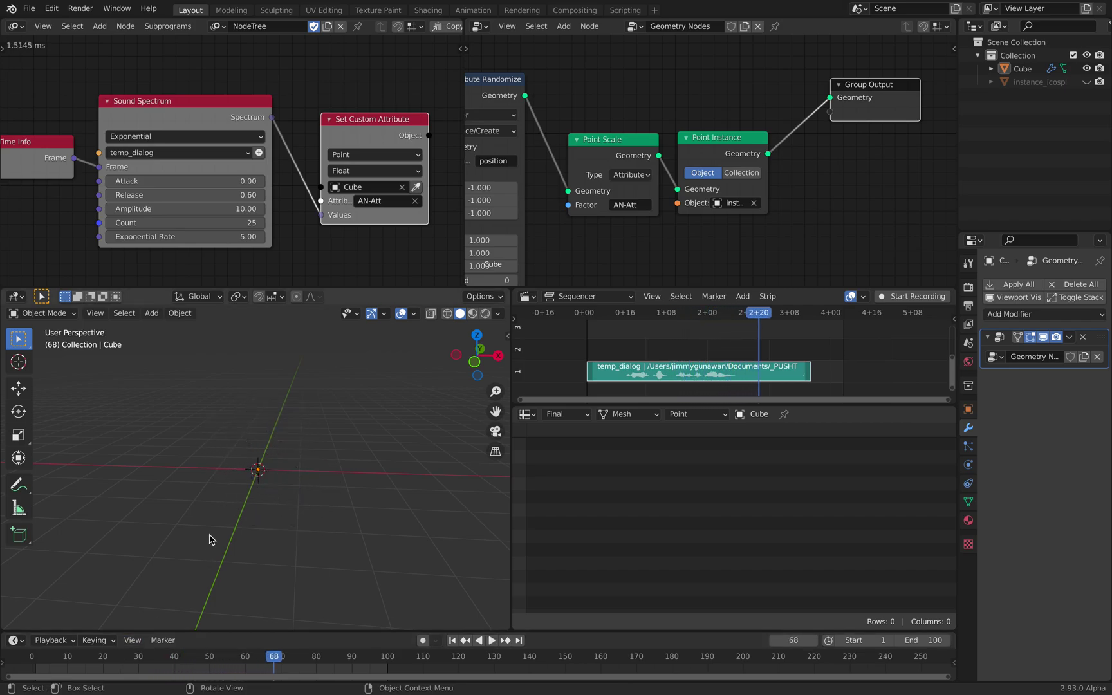
pyautogui.scroll(-1, 825, 171)
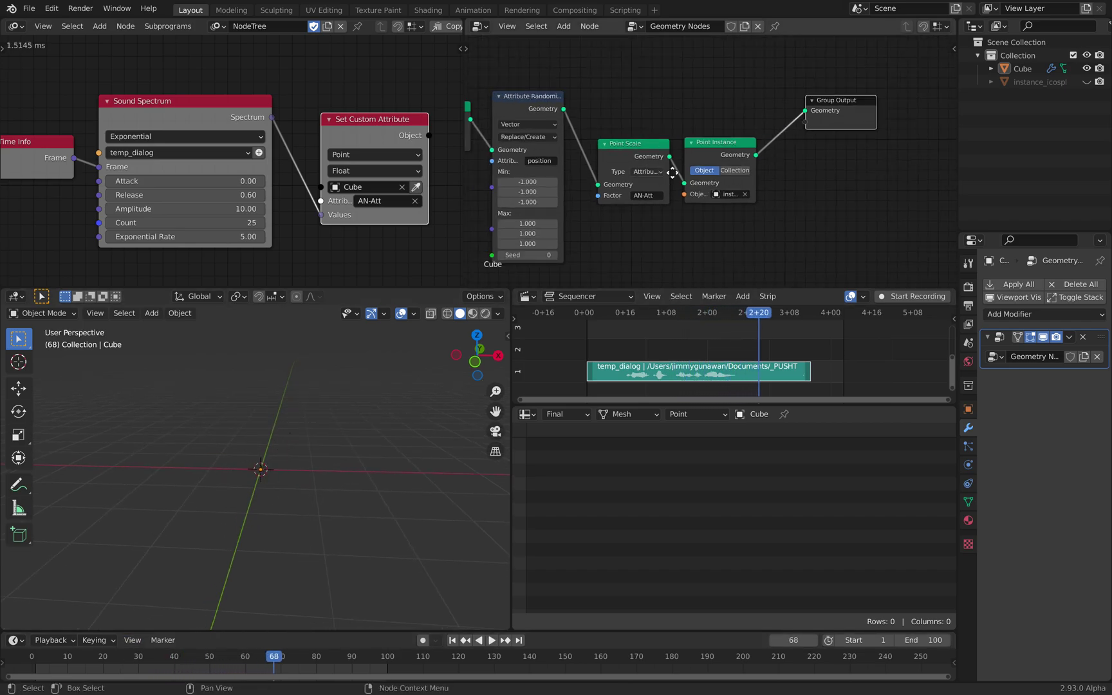
# Set the Subdivide node's level to 2
pyautogui.moveTo(594, 204); pyautogui.dragTo(697, 171, button='middle')
pyautogui.scroll(1, 618, 154)
pyautogui.moveTo(618, 154); pyautogui.dragTo(668, 166, button='middle')
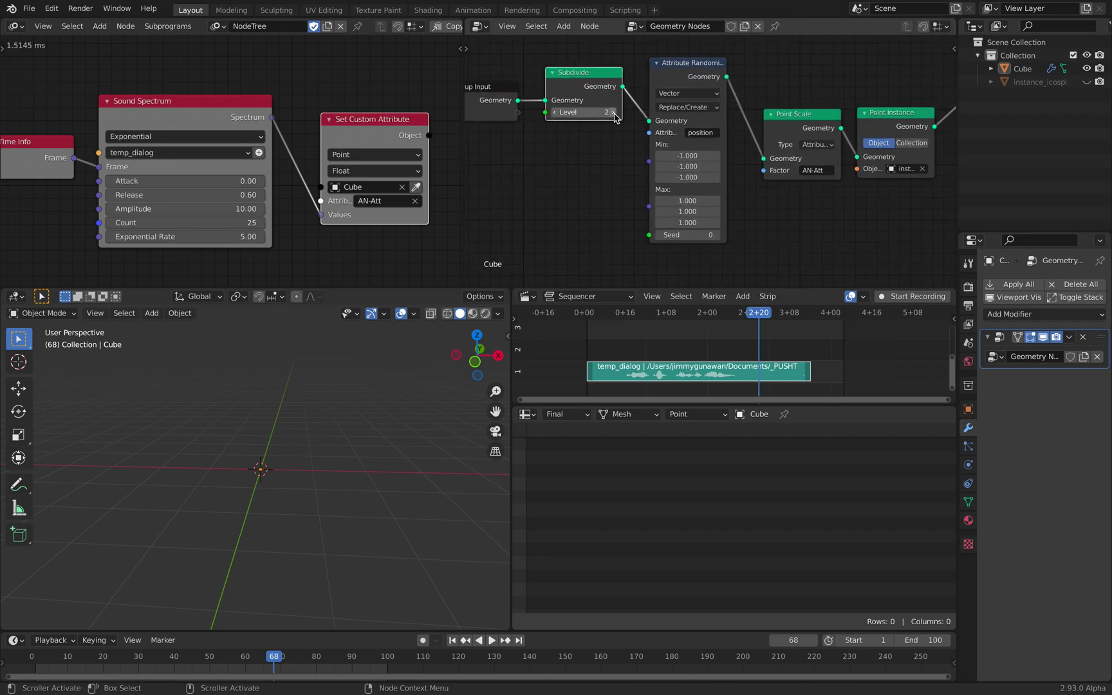
# Set all three Attribute Randomize Min values to -1.280 and all three Max values to 1.640
pyautogui.scroll(-1, 561, 155)
pyautogui.moveTo(676, 155); pyautogui.dragTo(663, 177)
pyautogui.moveTo(689, 198); pyautogui.dragTo(699, 198)
pyautogui.moveTo(772, 136); pyautogui.dragTo(656, 151, button='middle')
pyautogui.moveTo(725, 102); pyautogui.dragTo(858, 111, button='middle')
pyautogui.scroll(2, 859, 111)
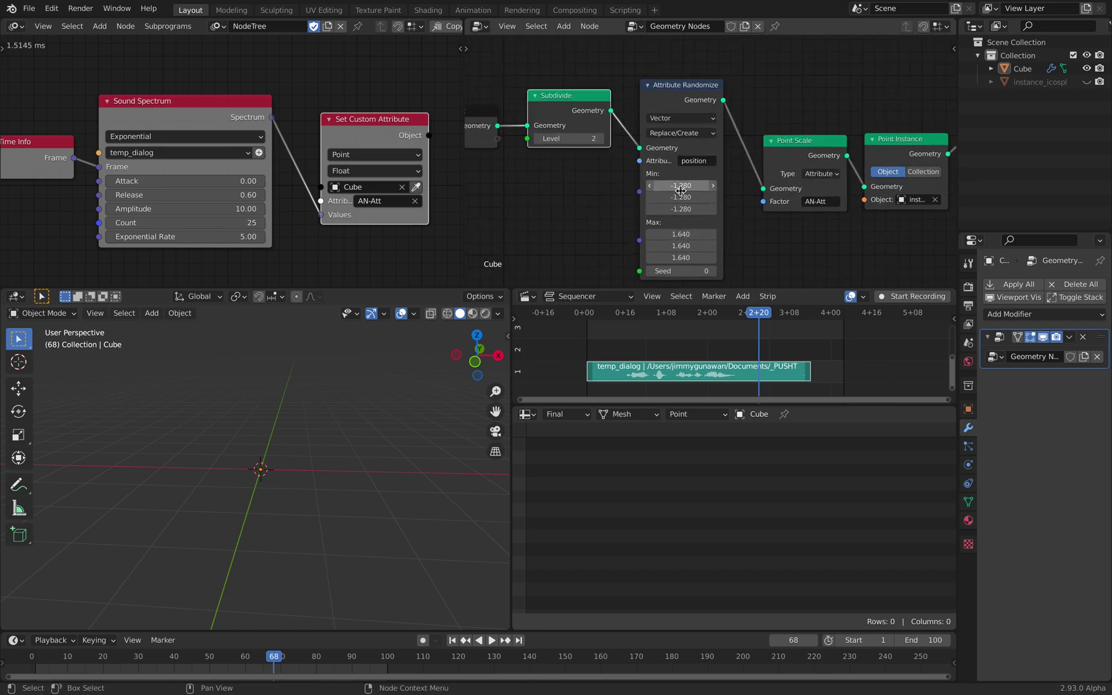
pyautogui.scroll(-2, 681, 193)
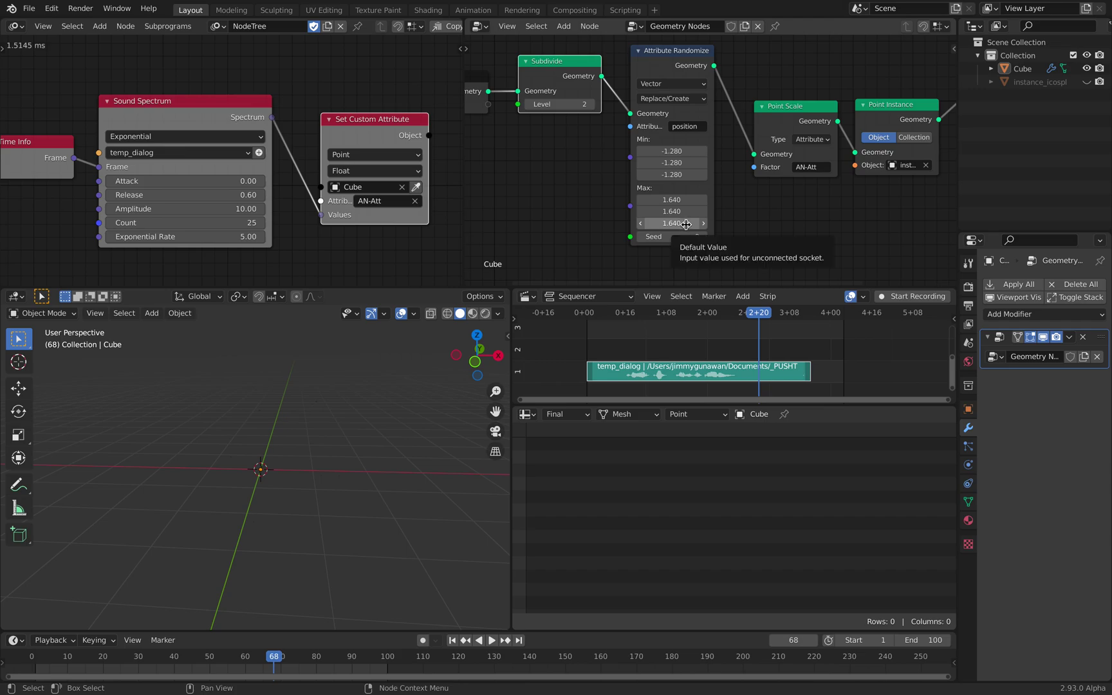
# Bypass the point nodes by linking Attribute Randomize to Group Output, and check the spreadsheet down to its last row
pyautogui.scroll(-2, 686, 224)
pyautogui.moveTo(642, 99); pyautogui.dragTo(883, 100)
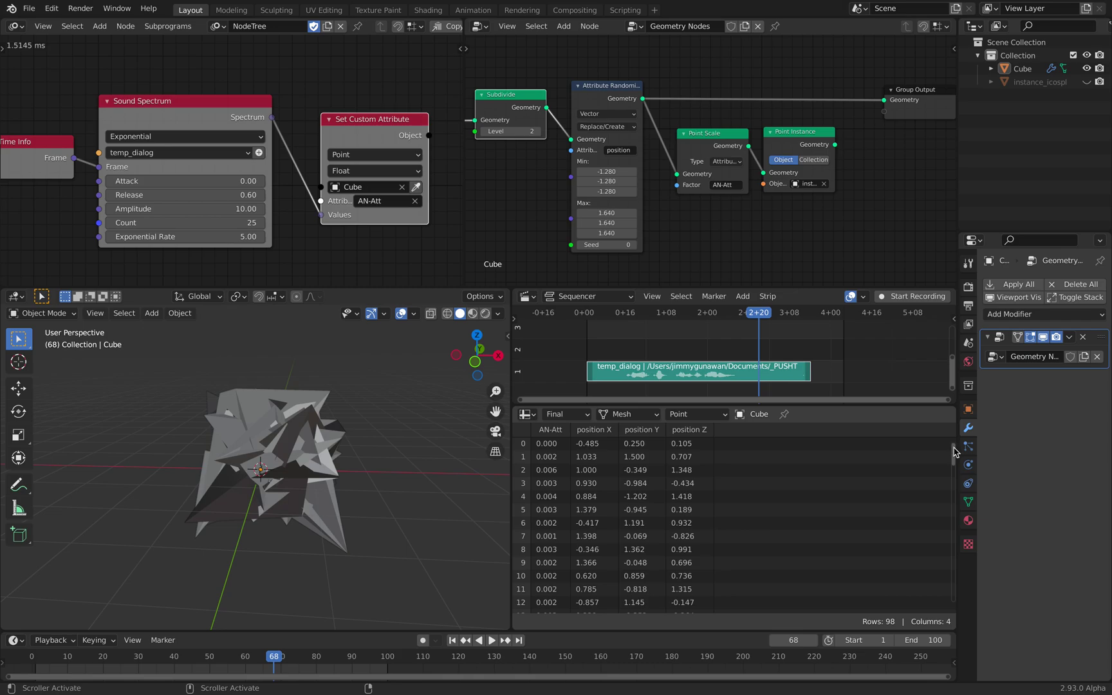
pyautogui.moveTo(954, 452); pyautogui.dragTo(953, 638)
# Set the Sound Spectrum count to 97 and play the animation, stopping at frame 81
pyautogui.click(219, 225)
pyautogui.press('Return')
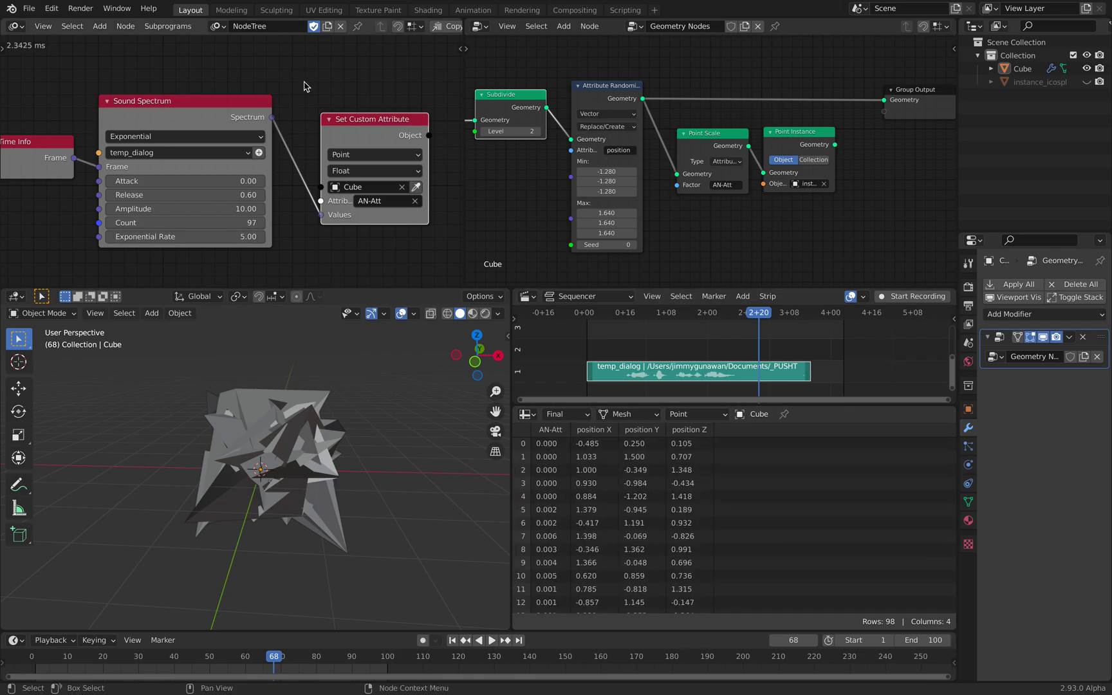
pyautogui.press('space')
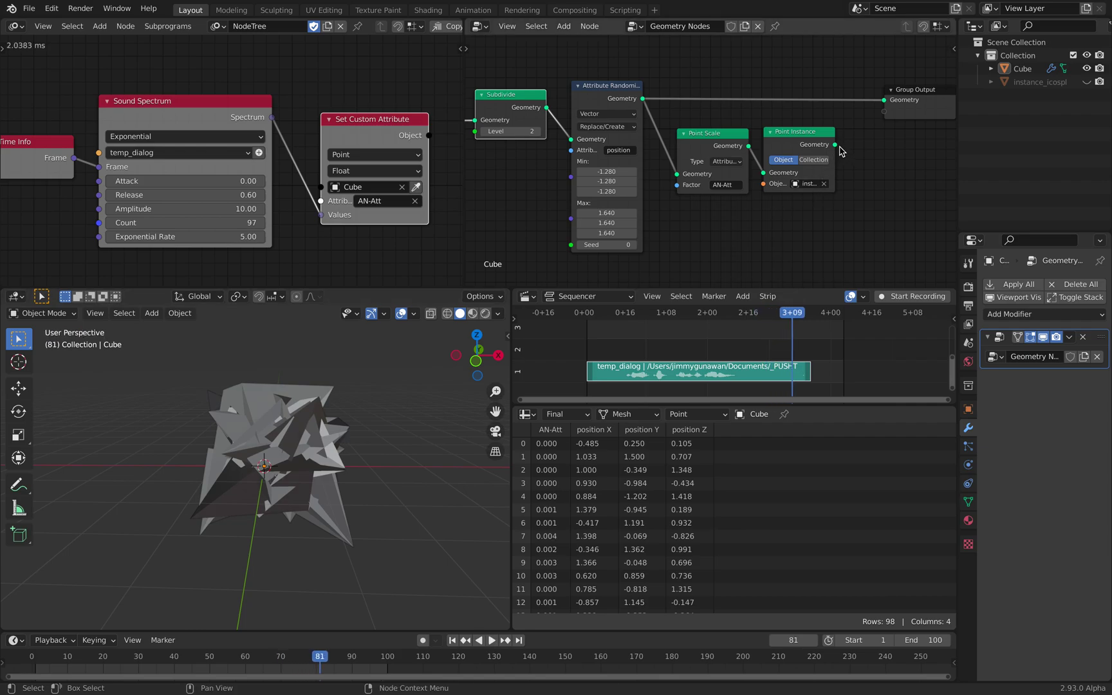
# Reconnect Point Instance to Group Output, then play the animation and park the playhead at frame 41
pyautogui.moveTo(836, 146); pyautogui.dragTo(884, 99)
pyautogui.press('space')
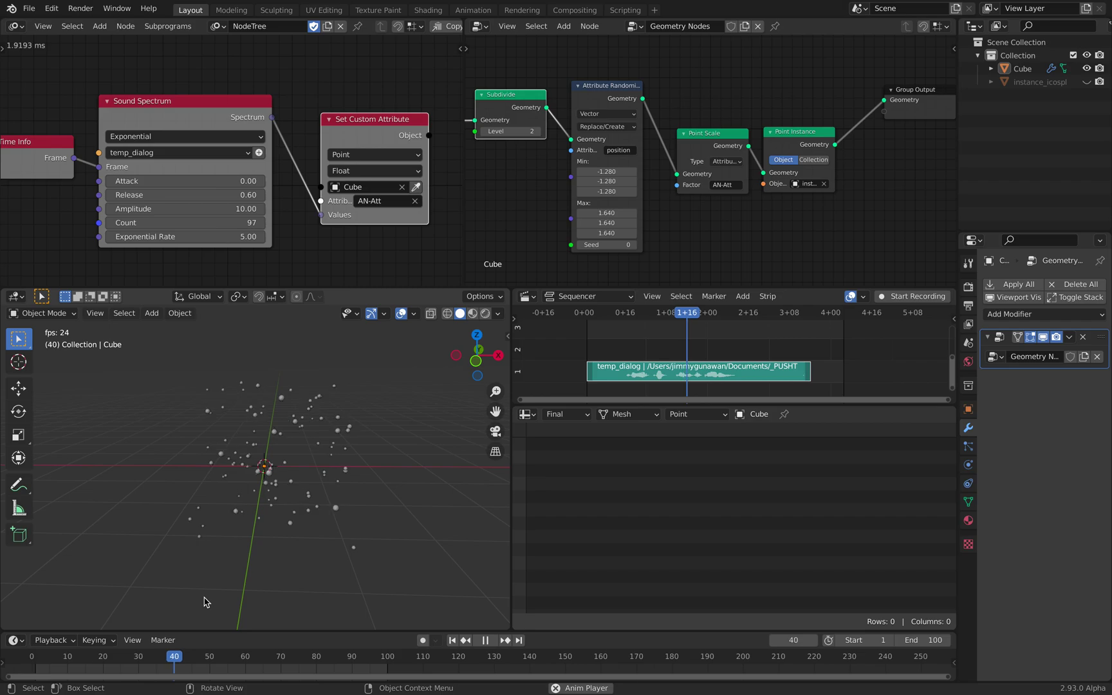
pyautogui.moveTo(173, 661)
pyautogui.mouseDown()
pyautogui.moveTo(146, 661)
pyautogui.moveTo(177, 661)
pyautogui.mouseUp()
# Set the Sound Spectrum count to 20
pyautogui.click(209, 222)
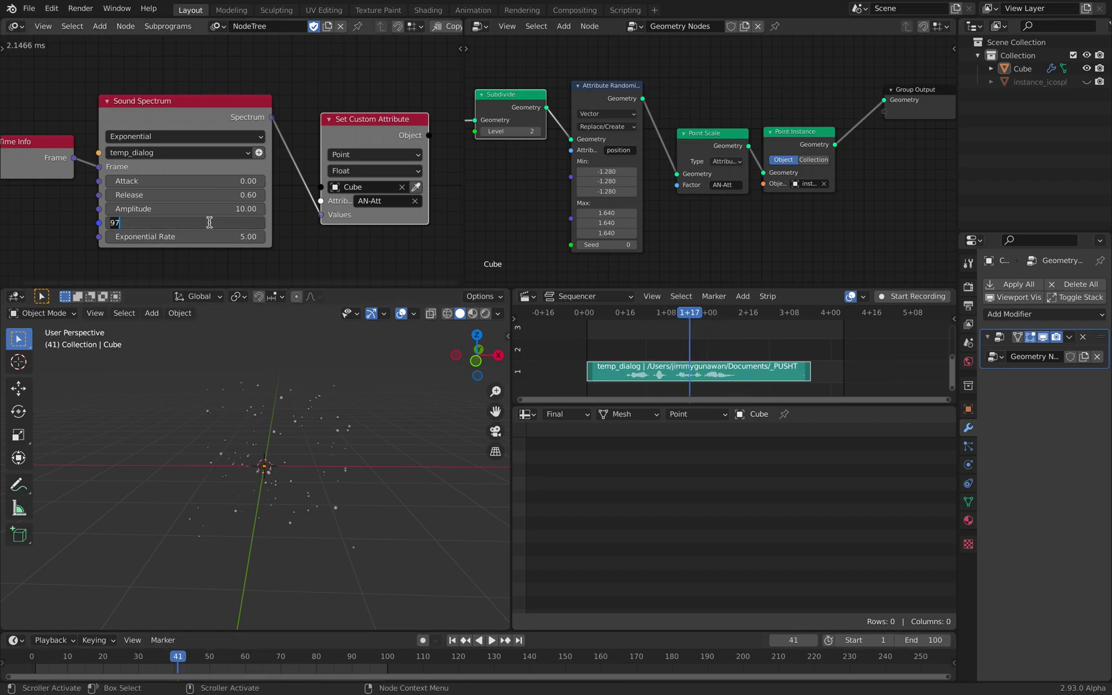
pyautogui.write('20')
pyautogui.press('Return')
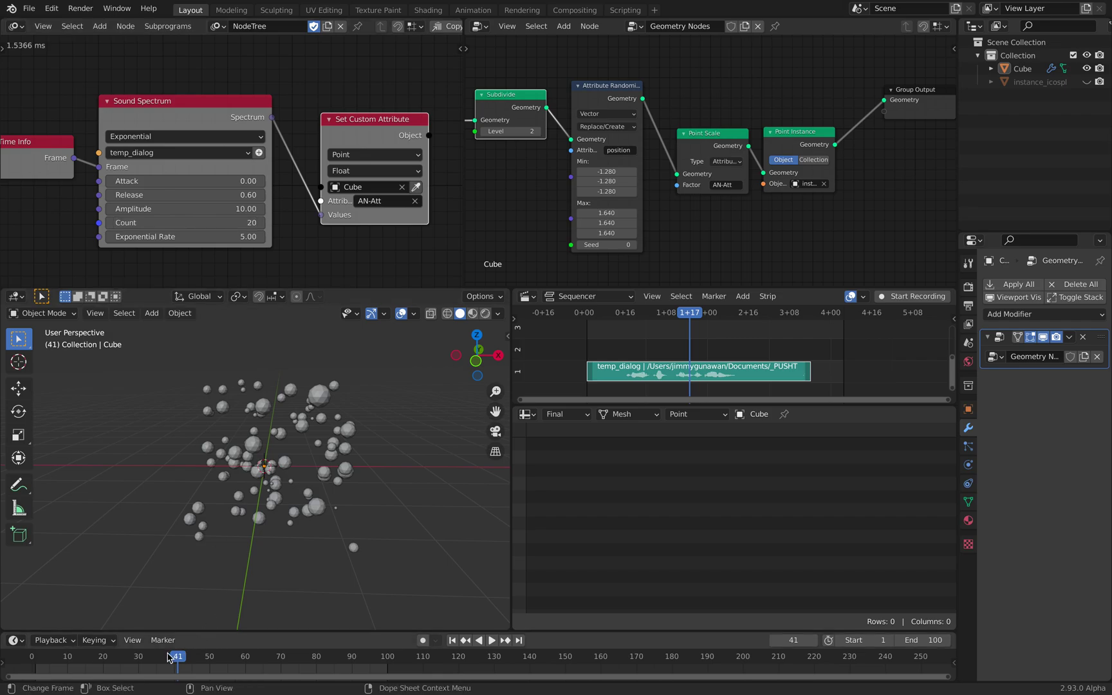
# Play the animation and inspect the sphere instances from several angles, stopping at frame 34
pyautogui.hotkey('shift', 'Left')
pyautogui.press('space')
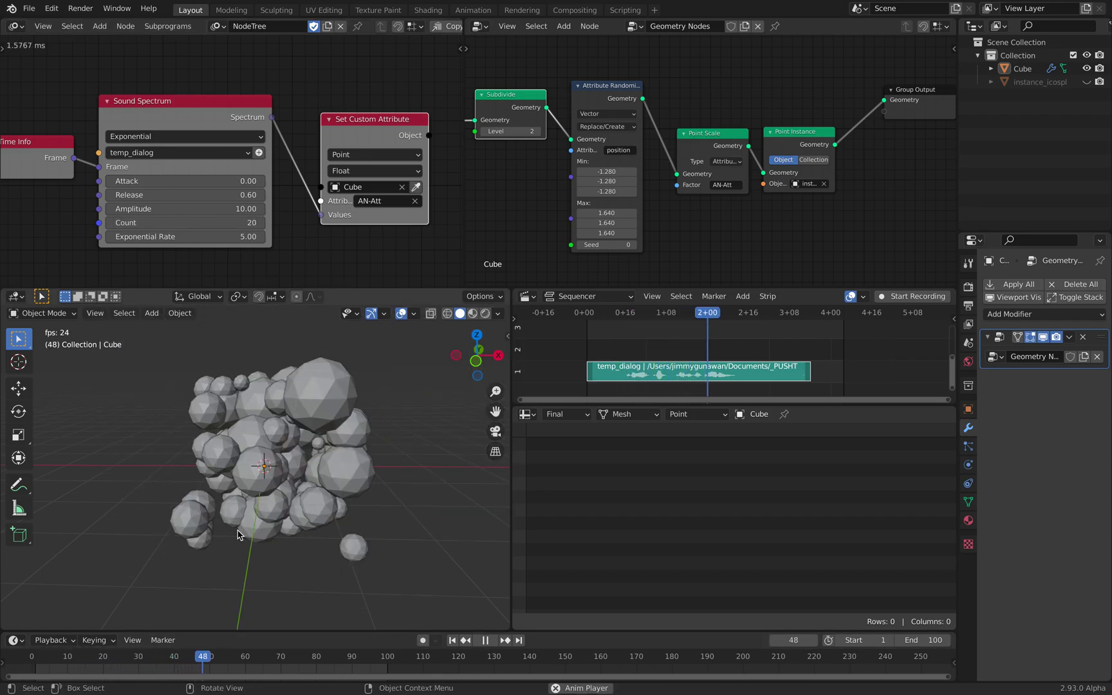
pyautogui.press('space')
pyautogui.moveTo(223, 540); pyautogui.dragTo(351, 445, button='middle')
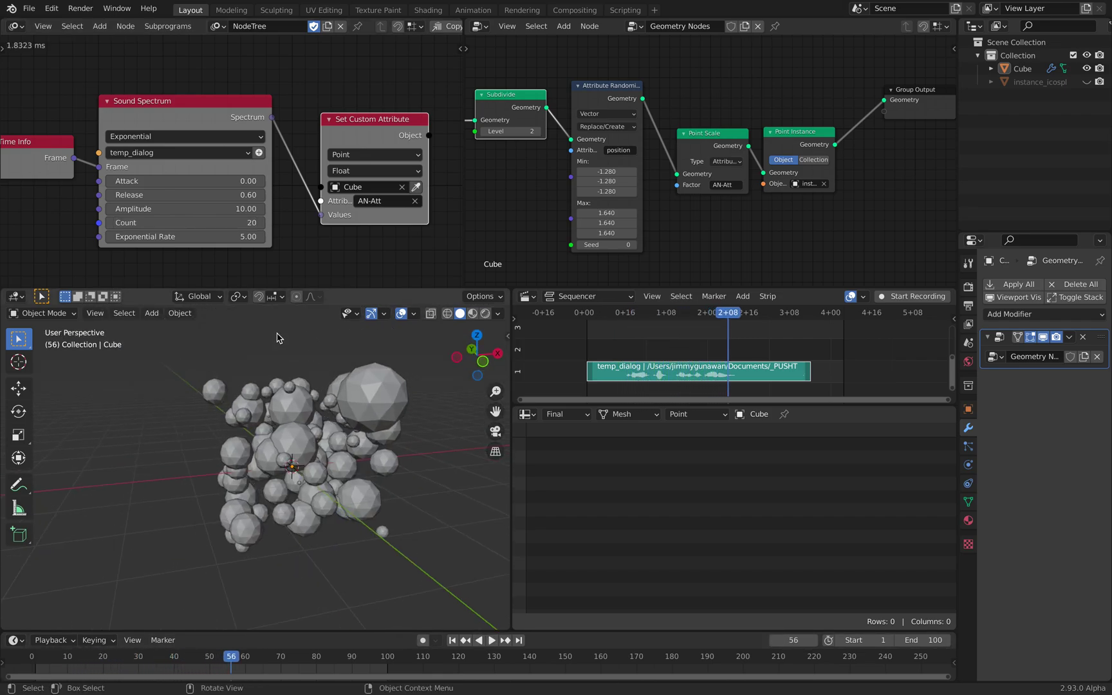
pyautogui.keyDown('shift'); pyautogui.moveTo(305, 360); pyautogui.dragTo(273, 359, button='middle'); pyautogui.keyUp('shift')
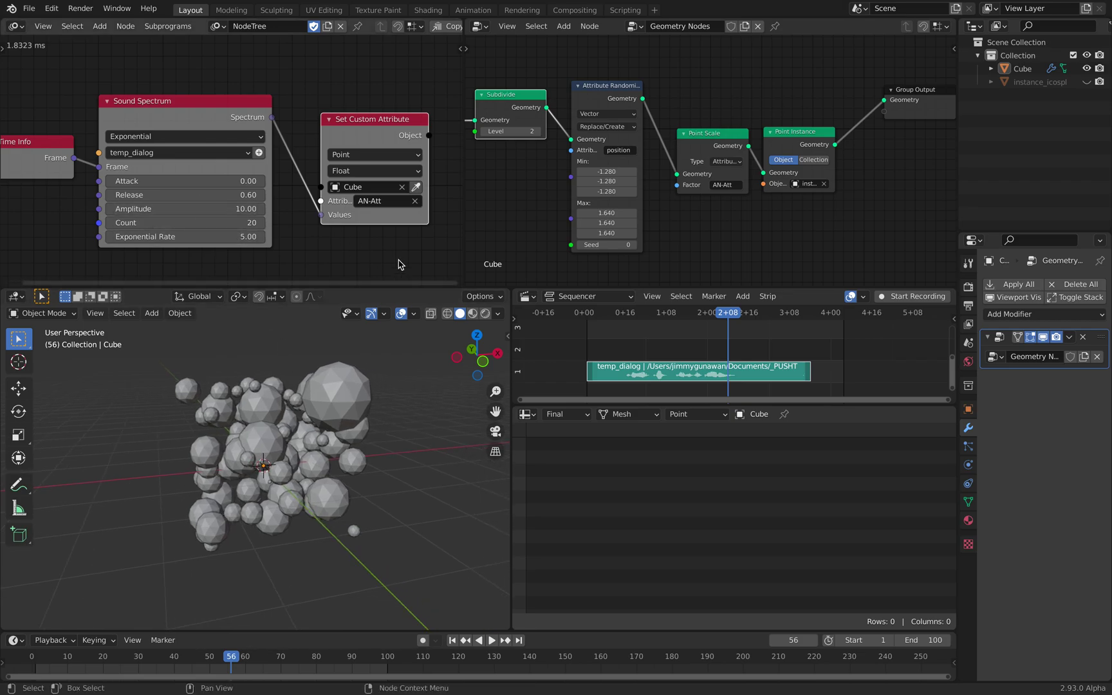
pyautogui.press('space')
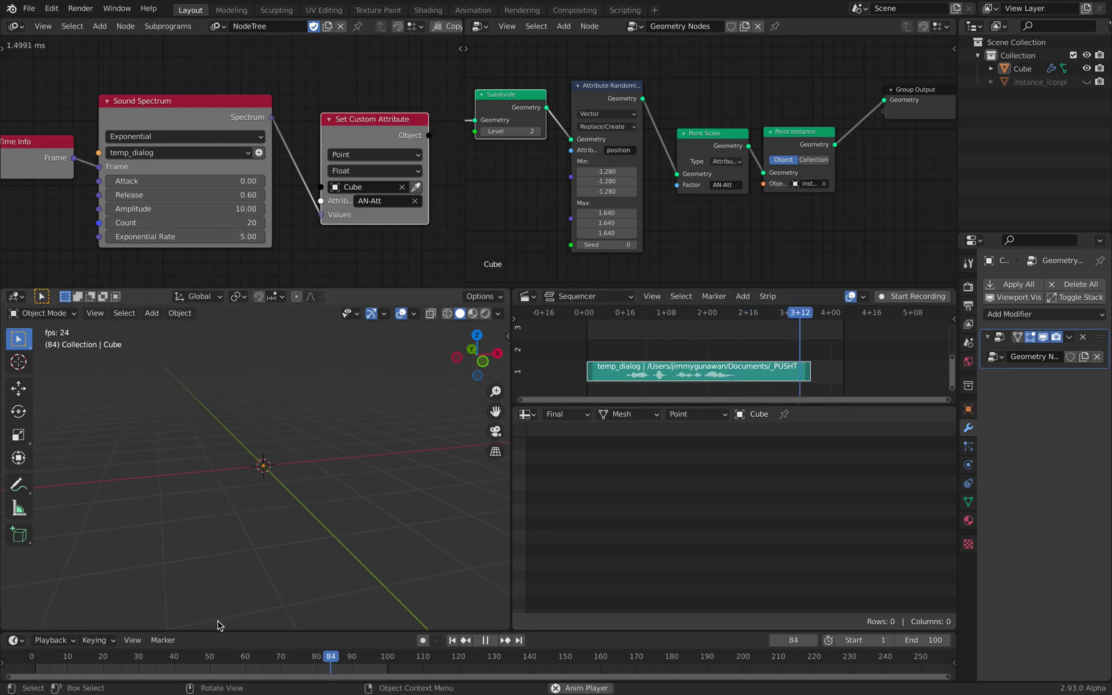
pyautogui.press('space')
pyautogui.moveTo(298, 452); pyautogui.dragTo(286, 475, button='middle')
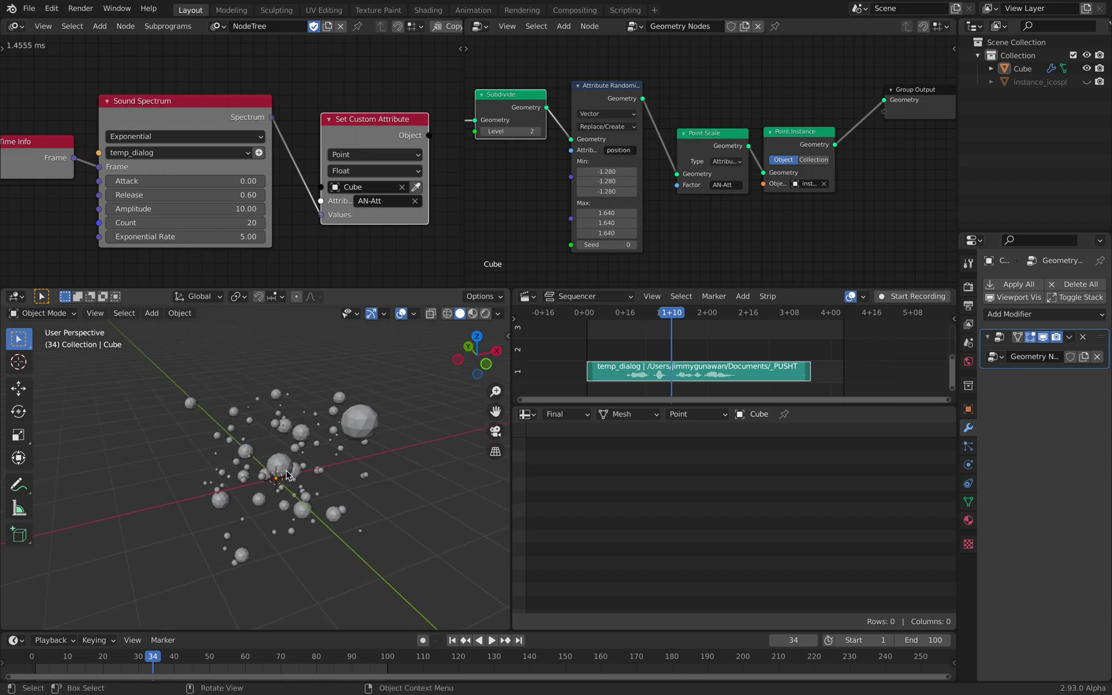
# Set the Attribute Randomize seed to 116 and play the animation to preview the new sphere distribution
pyautogui.moveTo(606, 244); pyautogui.dragTo(658, 244)
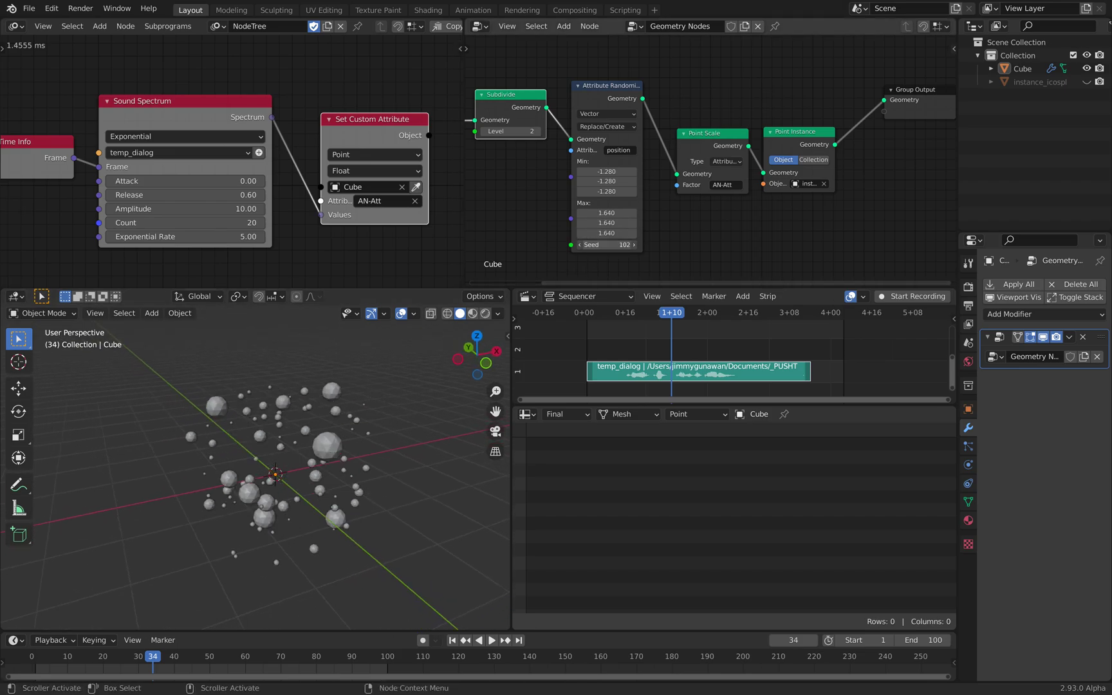
pyautogui.press('space')
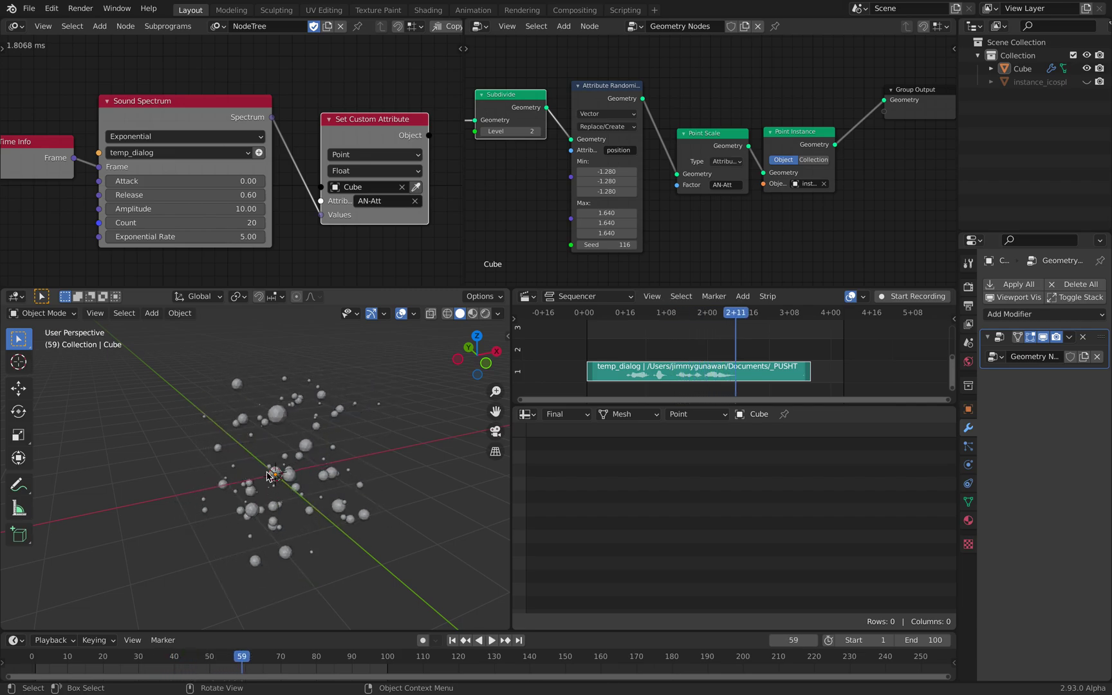
pyautogui.click(104, 658)
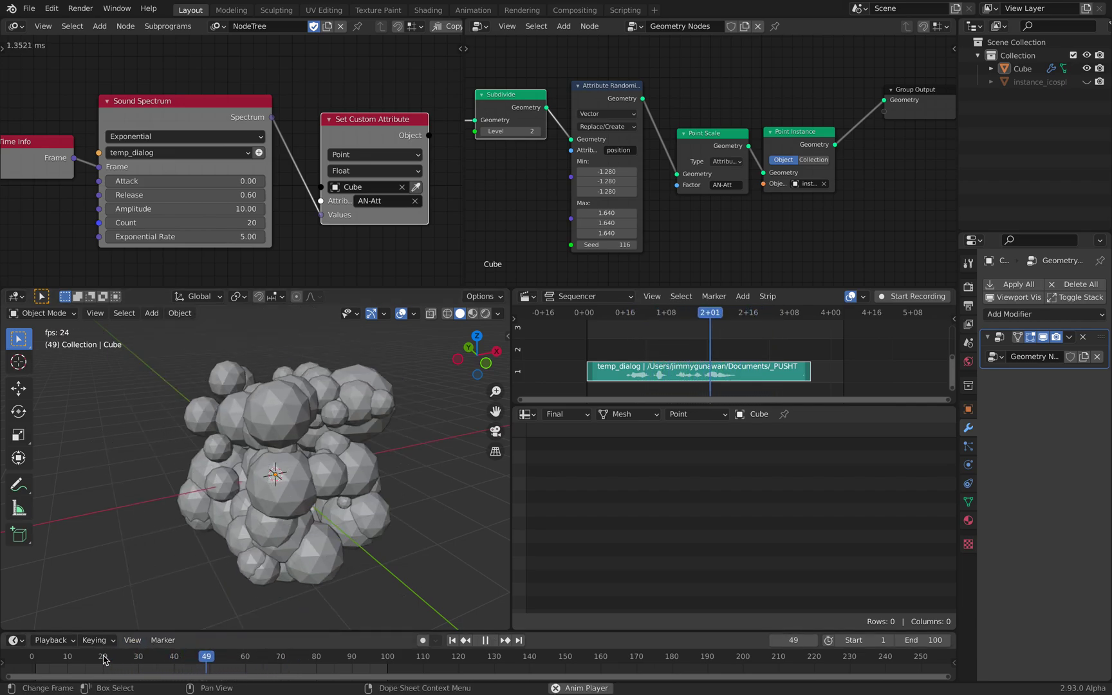
pyautogui.press('space')
# Scrub back to frame 41 and replay the animation to frame 50 while viewing the spheres from another side
pyautogui.moveTo(166, 600); pyautogui.dragTo(219, 605, button='middle')
pyautogui.moveTo(224, 657); pyautogui.dragTo(178, 657)
pyautogui.moveTo(290, 504); pyautogui.dragTo(313, 487, button='middle')
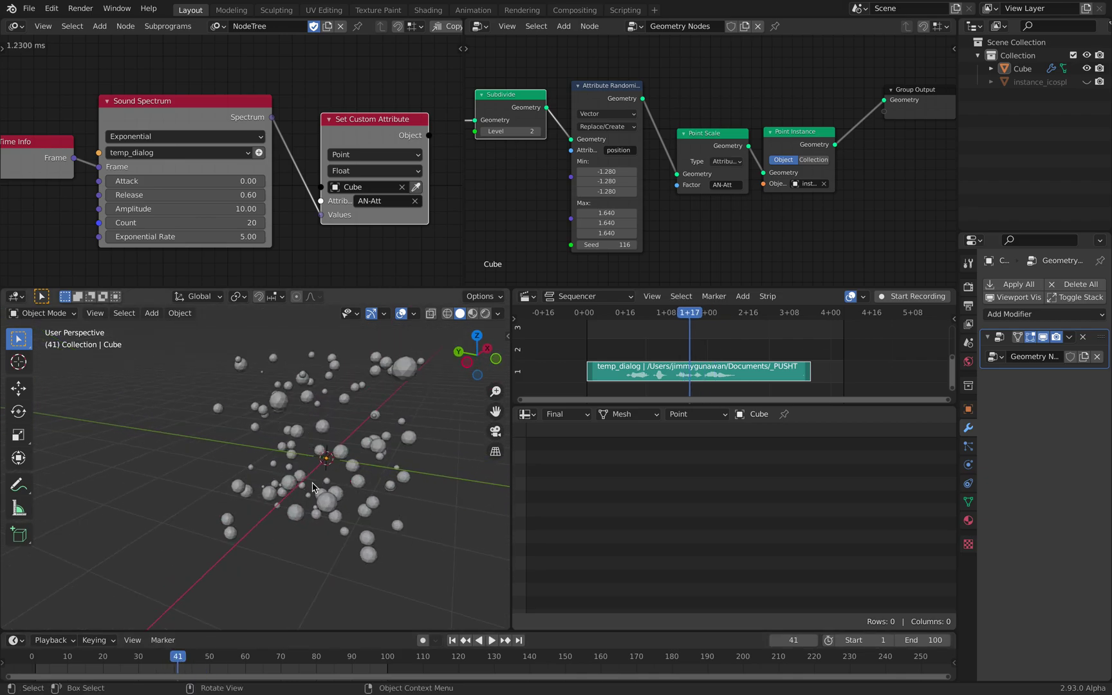
pyautogui.moveTo(312, 482); pyautogui.dragTo(459, 482, button='middle')
pyautogui.press('space')
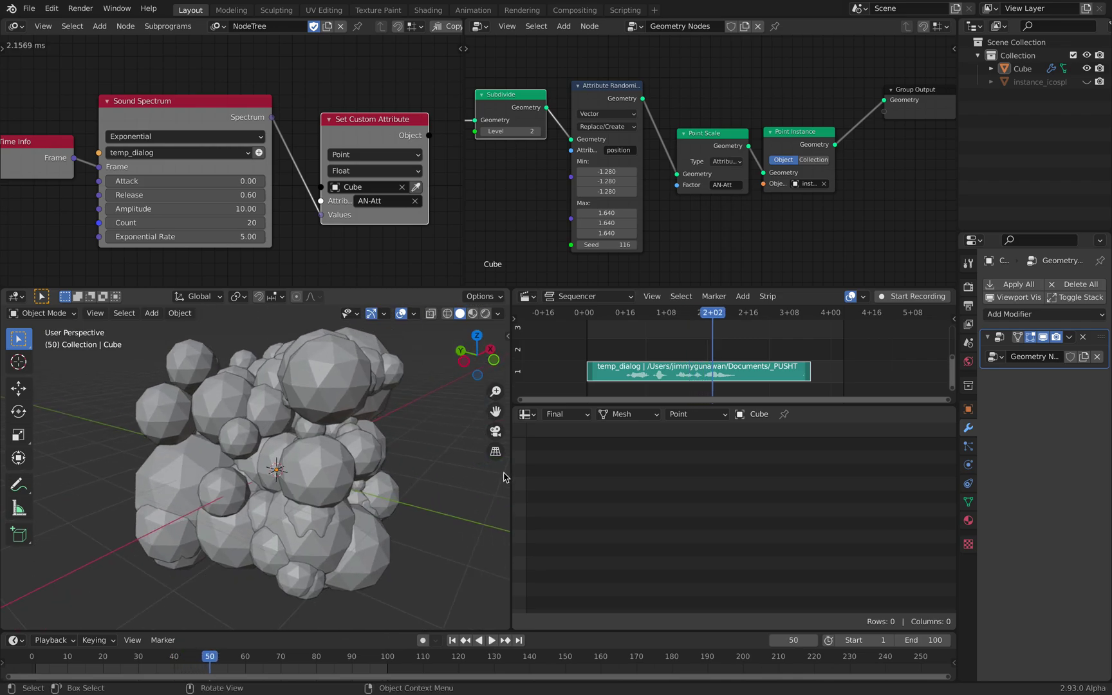
# Park the playhead at frame 67 and delete the temp_dialog sound strip from the sequencer
pyautogui.moveTo(511, 467); pyautogui.dragTo(529, 470)
pyautogui.moveTo(763, 358)
pyautogui.mouseDown(button='middle')
pyautogui.moveTo(777, 357)
pyautogui.moveTo(762, 332)
pyautogui.moveTo(774, 336)
pyautogui.mouseUp(button='middle')
pyautogui.scroll(2, 762, 331)
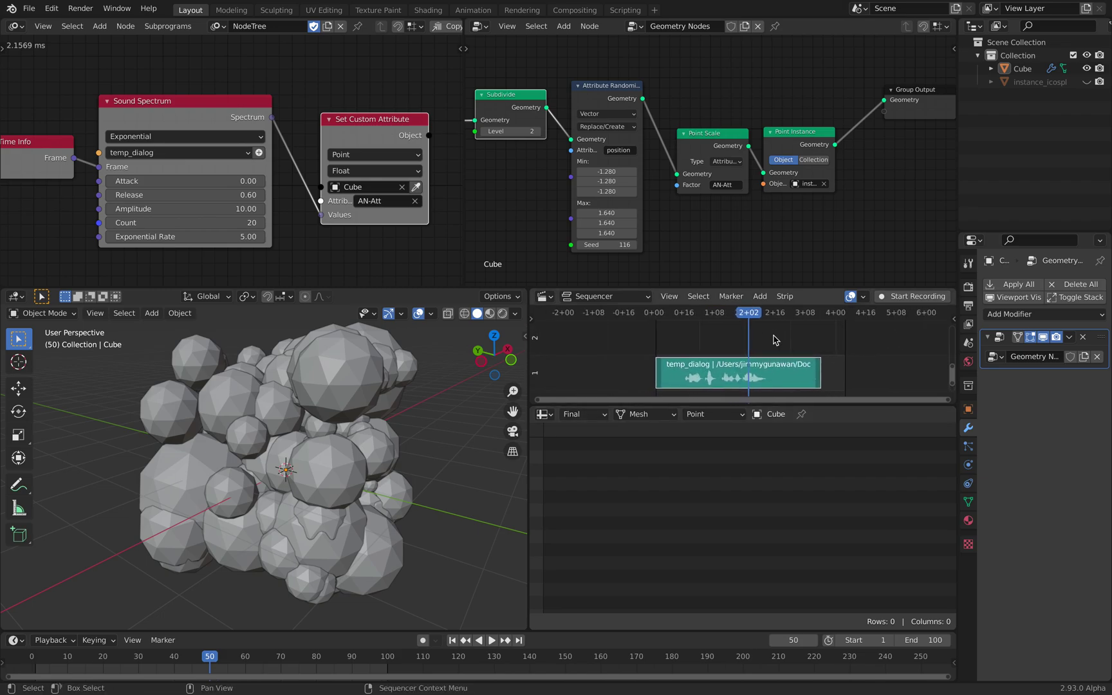
pyautogui.scroll(1, 782, 332)
pyautogui.click(784, 313)
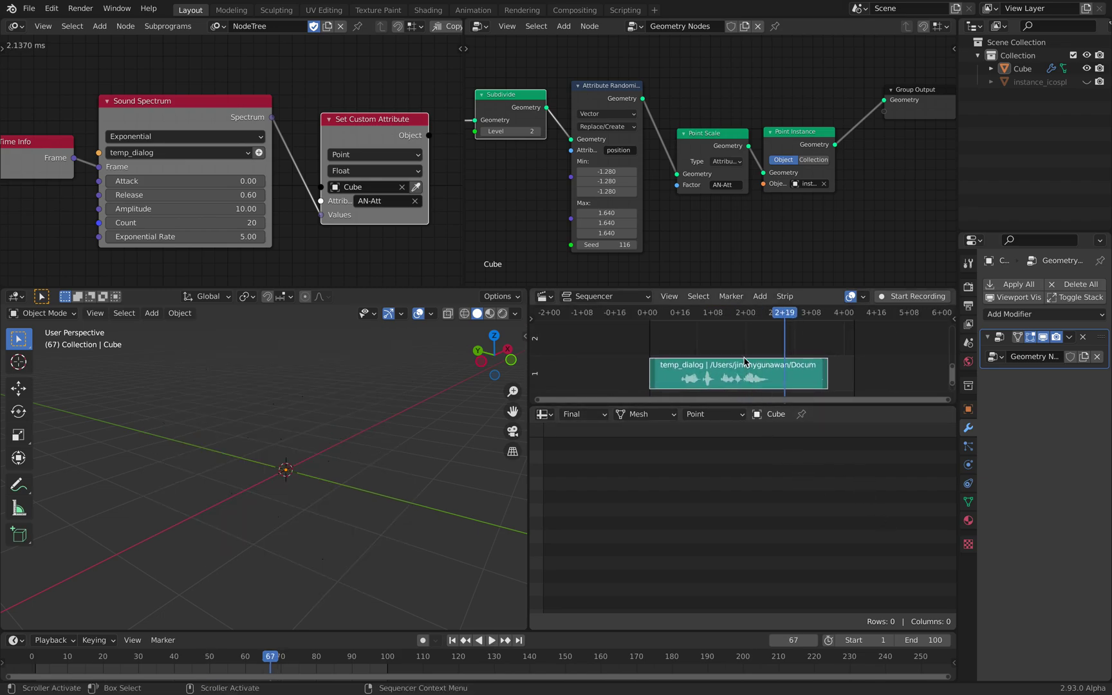
pyautogui.press('Delete')
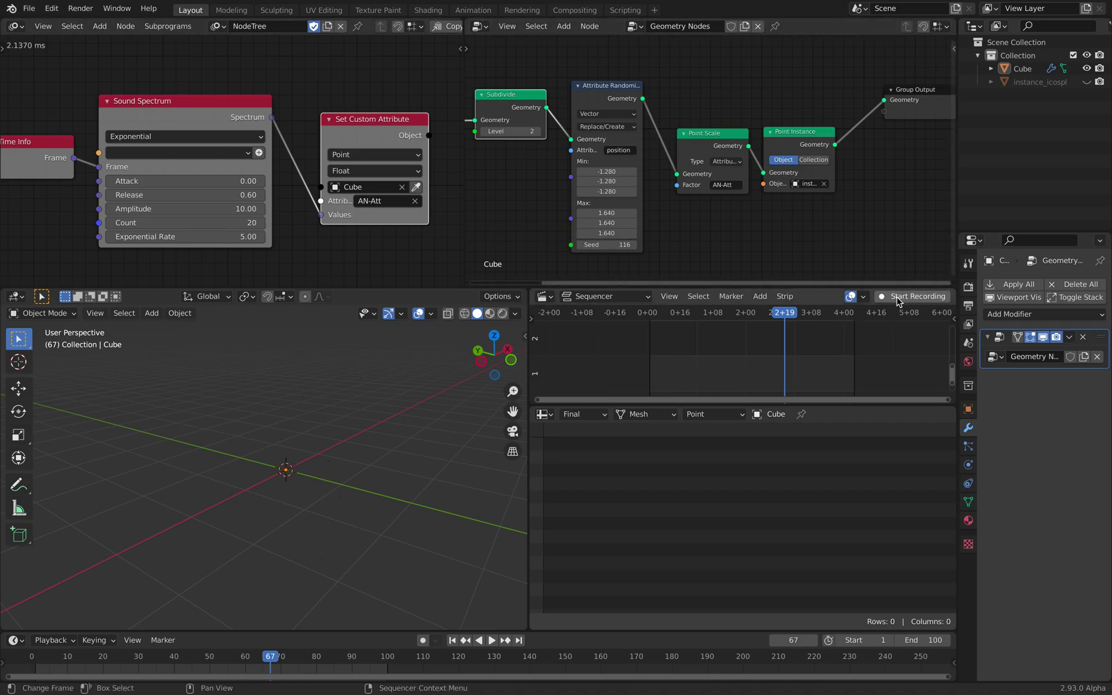
# Search the preferences' add-ons for "push", review the details of Sequencer: Push To Talk, and close the preferences
pyautogui.click(52, 8)
pyautogui.click(100, 209)
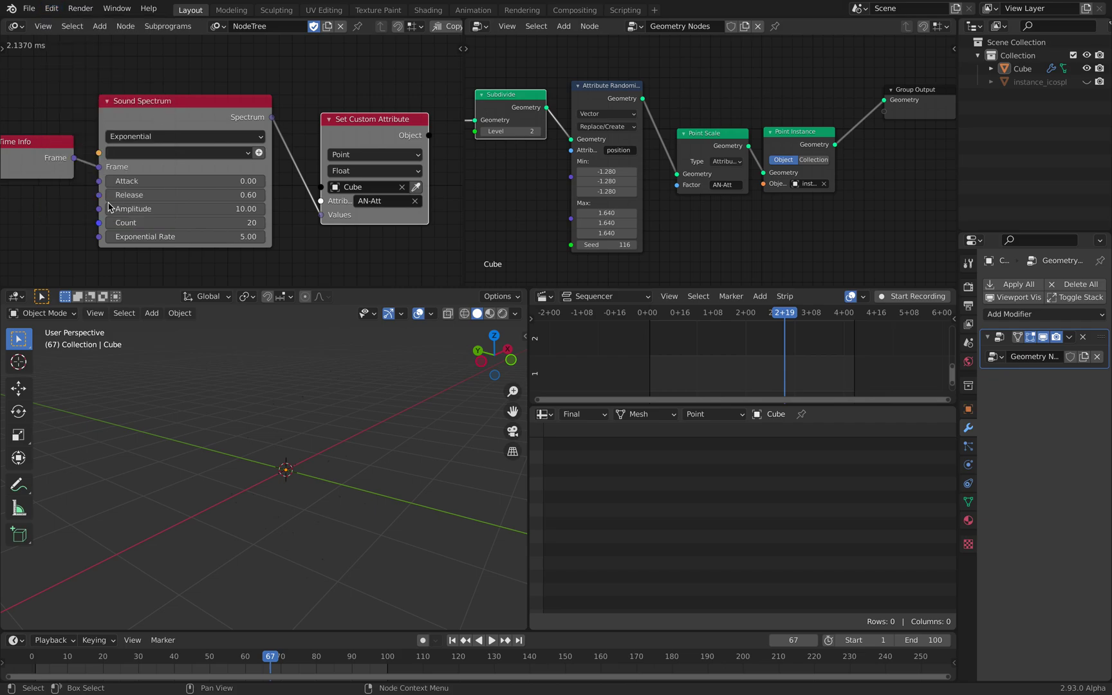
pyautogui.write('push')
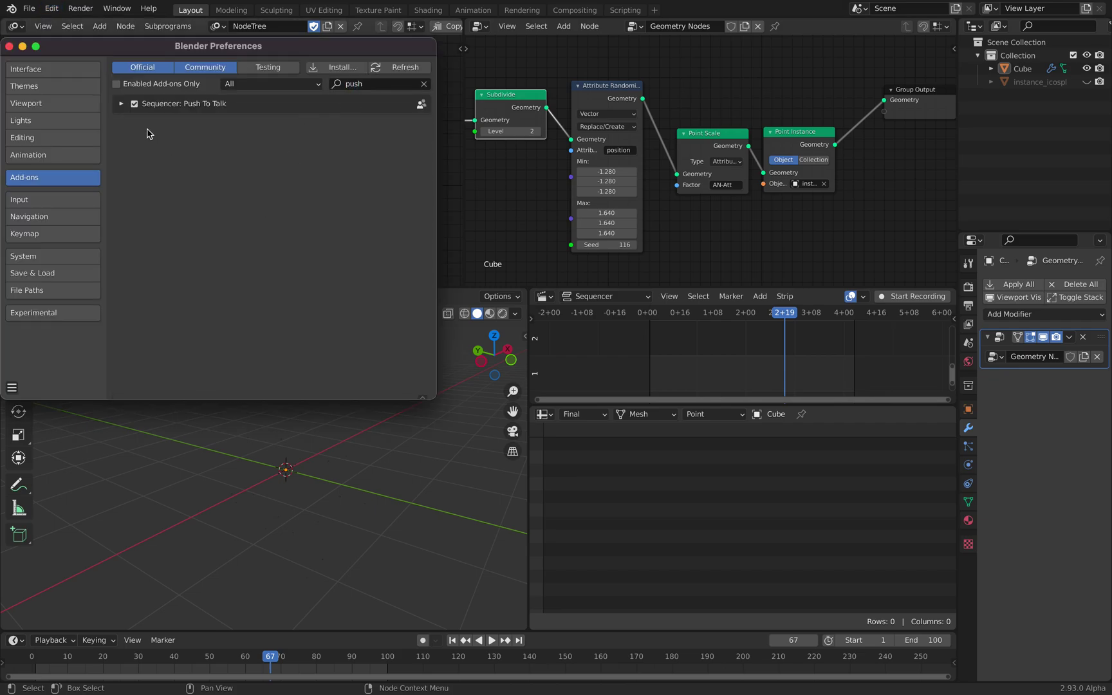
pyautogui.click(121, 104)
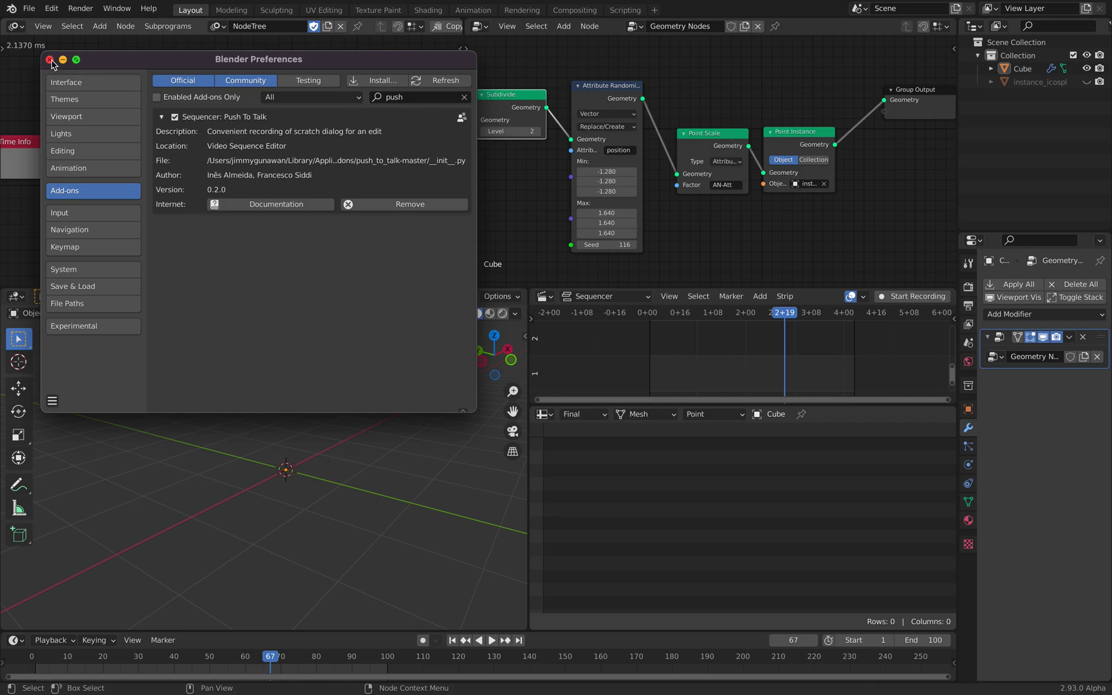
pyautogui.click(49, 59)
# Enlarge the sequencer area, return to frame 1, and record a new sound strip with Push To Talk
pyautogui.moveTo(640, 405); pyautogui.dragTo(591, 429)
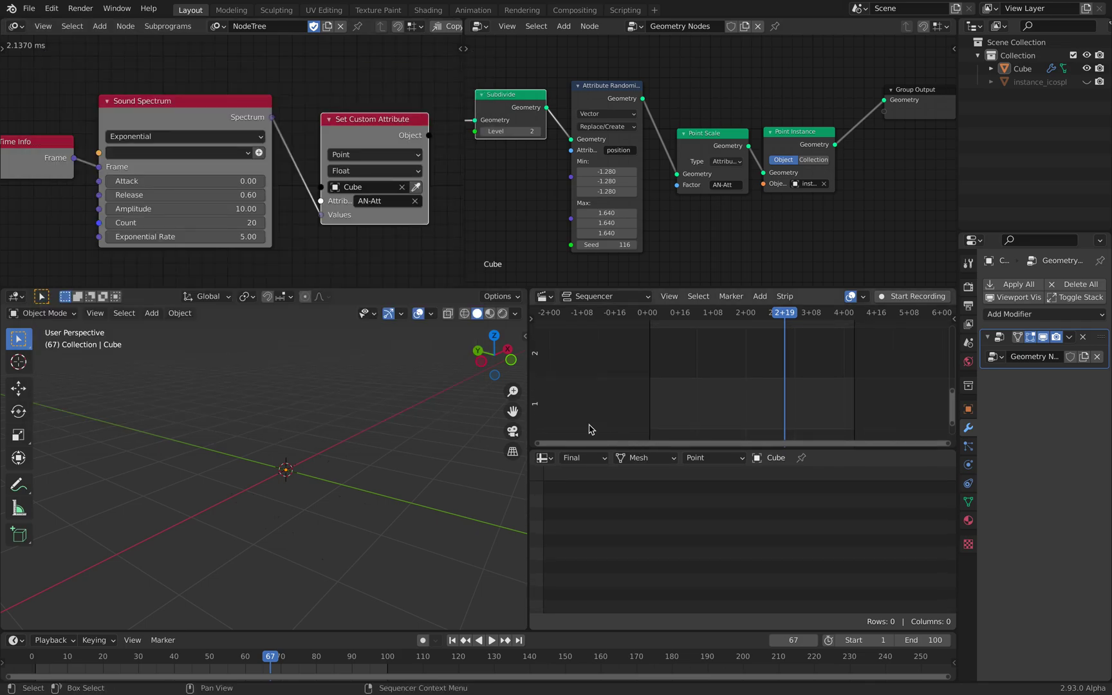
pyautogui.moveTo(528, 380); pyautogui.dragTo(399, 380)
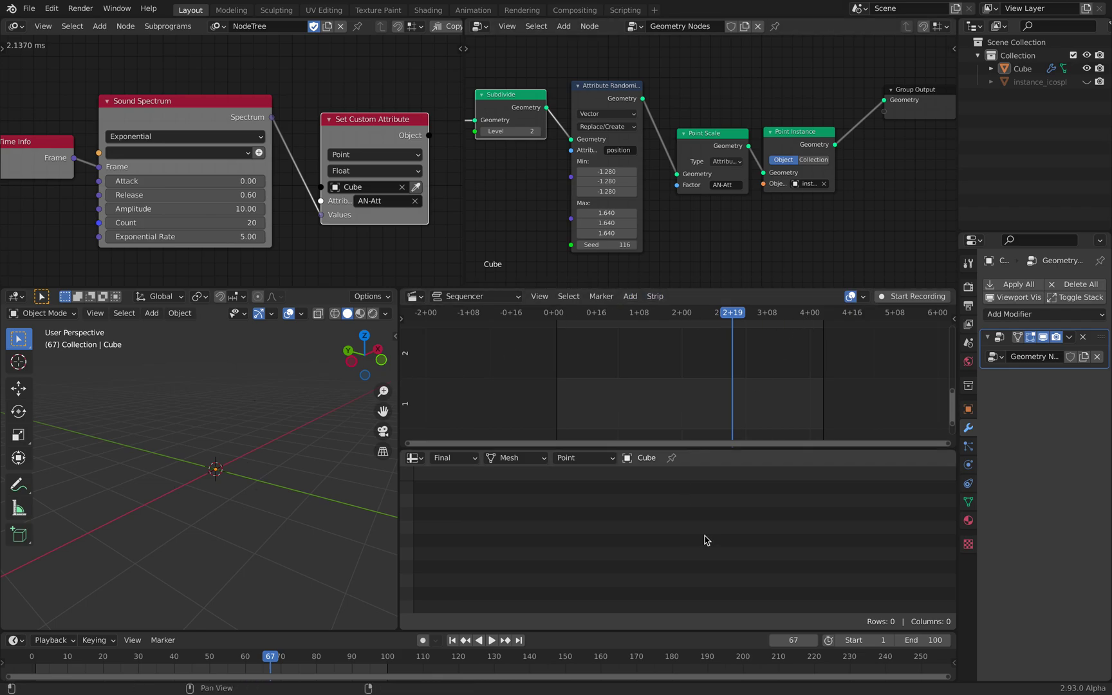
pyautogui.click(452, 641)
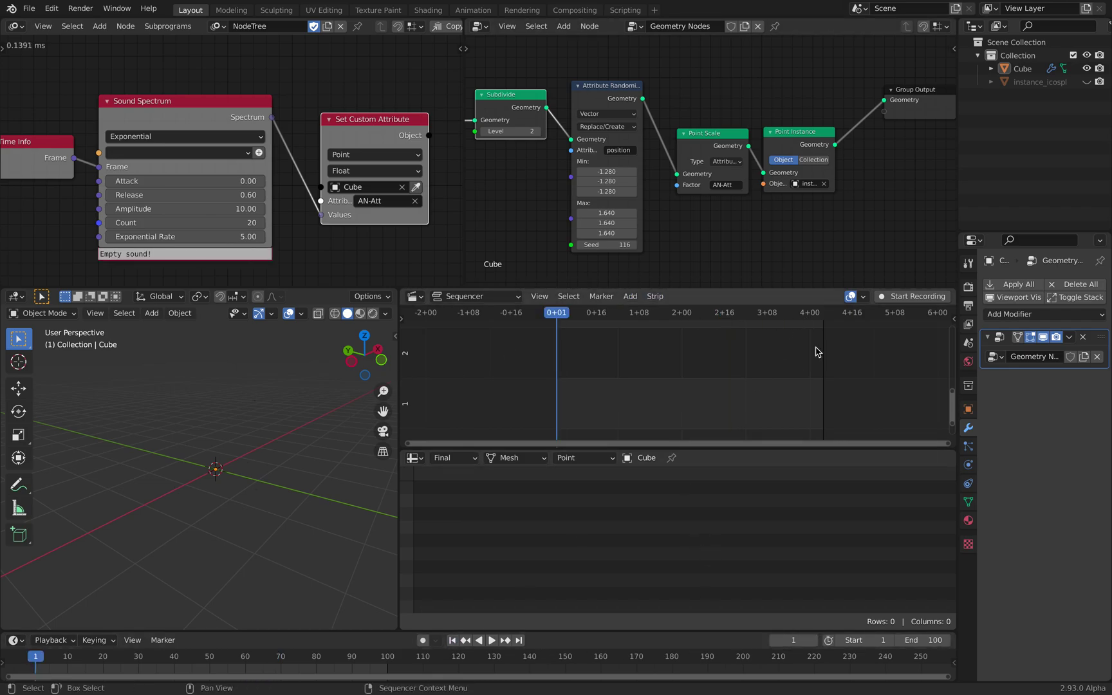
pyautogui.click(894, 297)
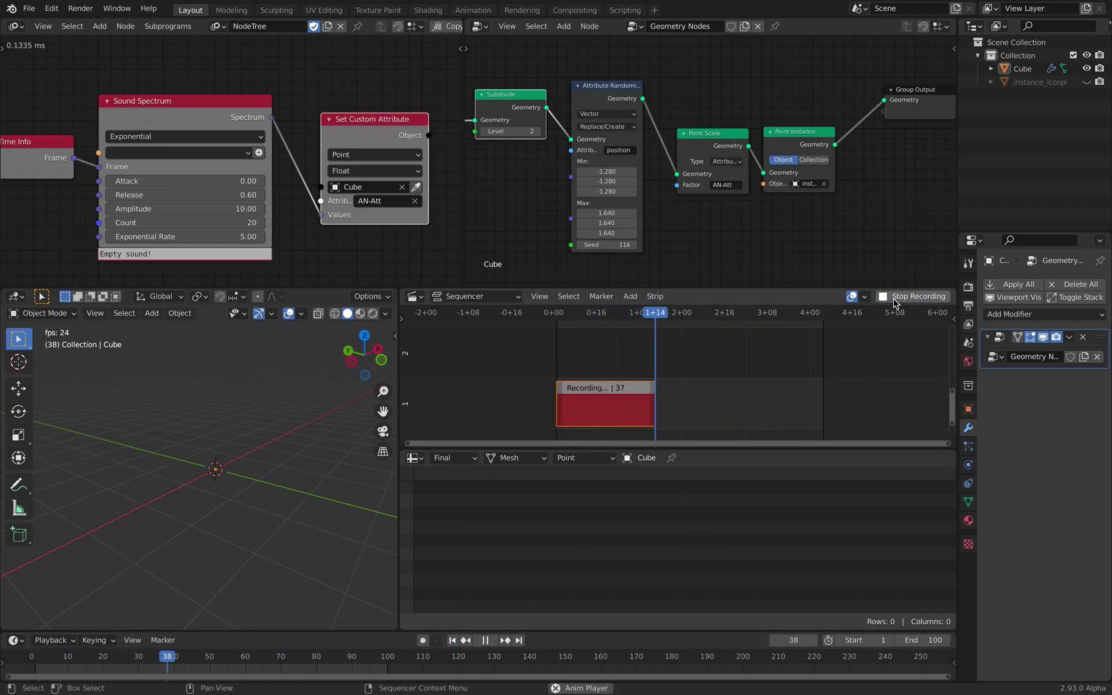
pyautogui.click(902, 298)
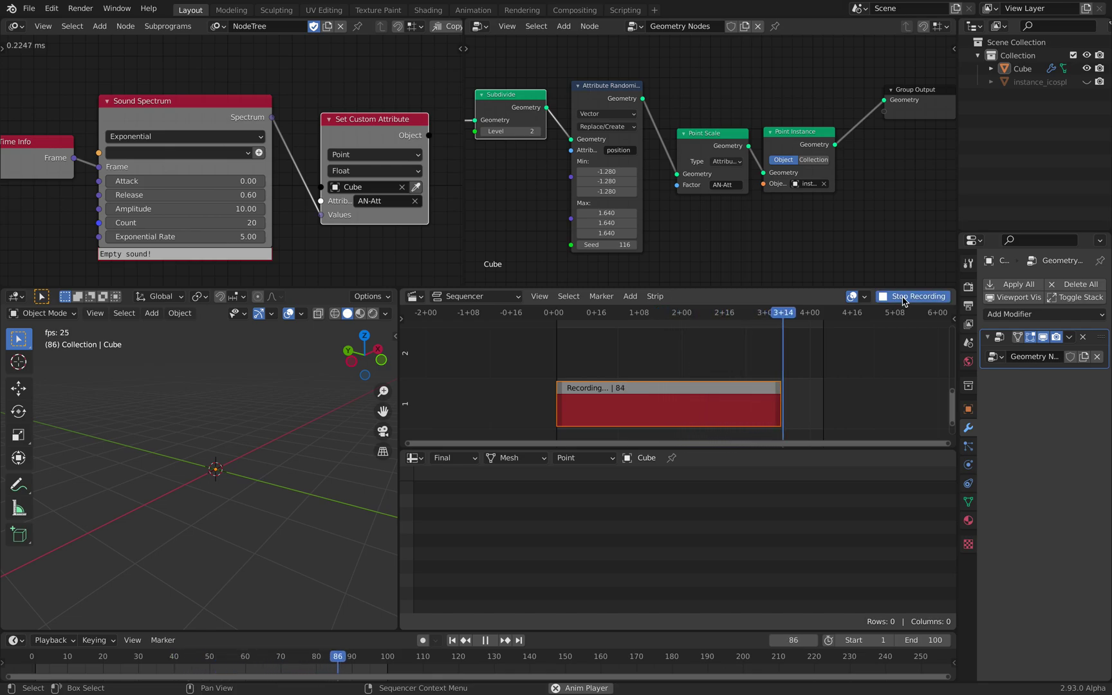
pyautogui.press('Escape')
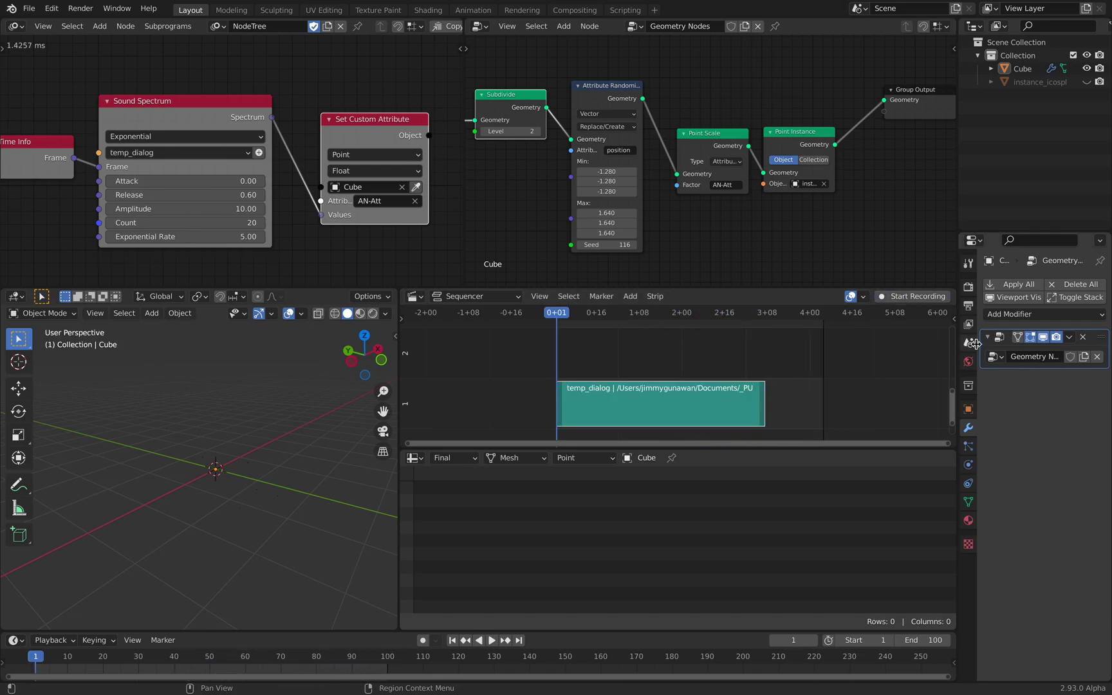
# Add a marker at frame 1 and enable Display Waveform for the newly recorded temp_dialog strip
pyautogui.press('m')
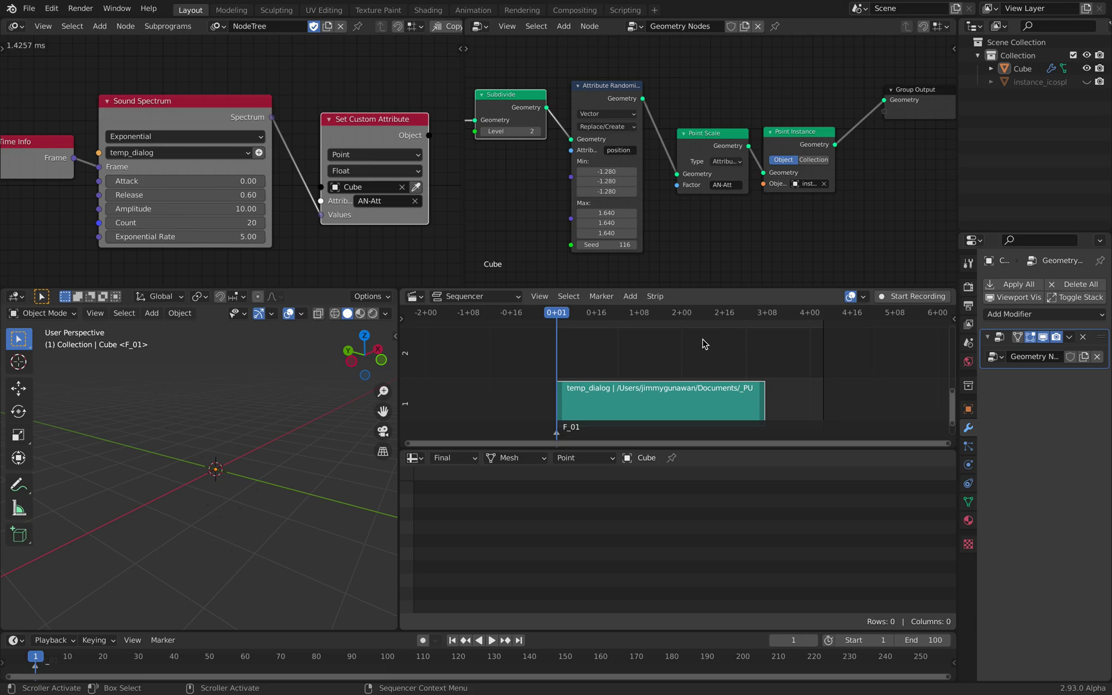
pyautogui.press('n')
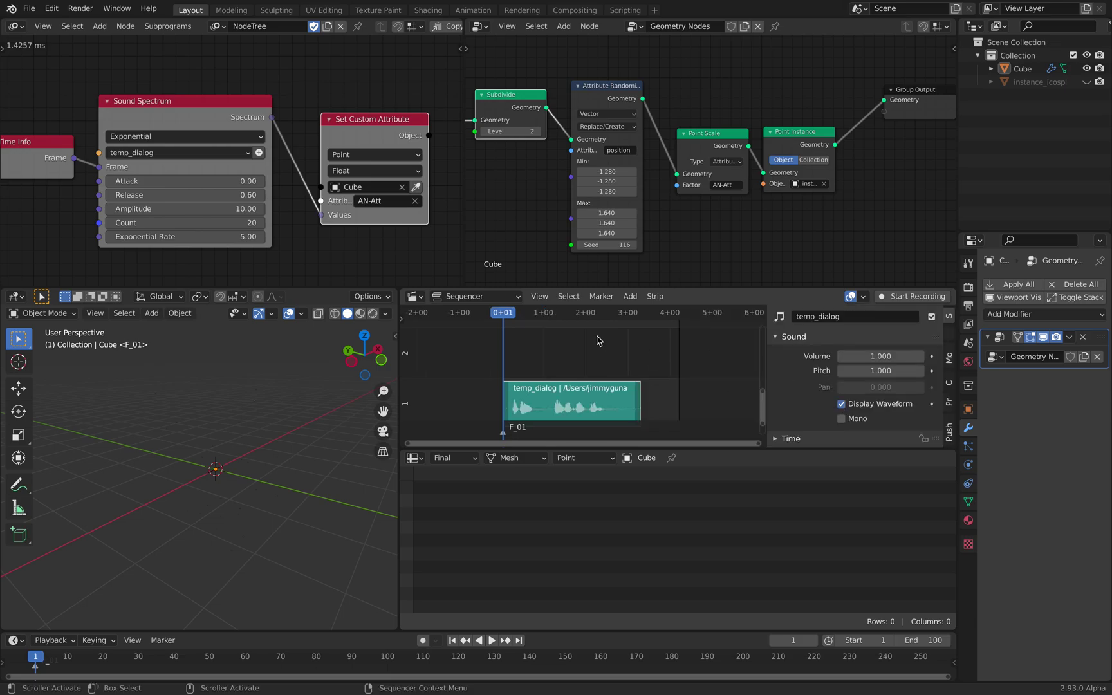
# Play the animation with the new recording, stopping at frame 59
pyautogui.press('space')
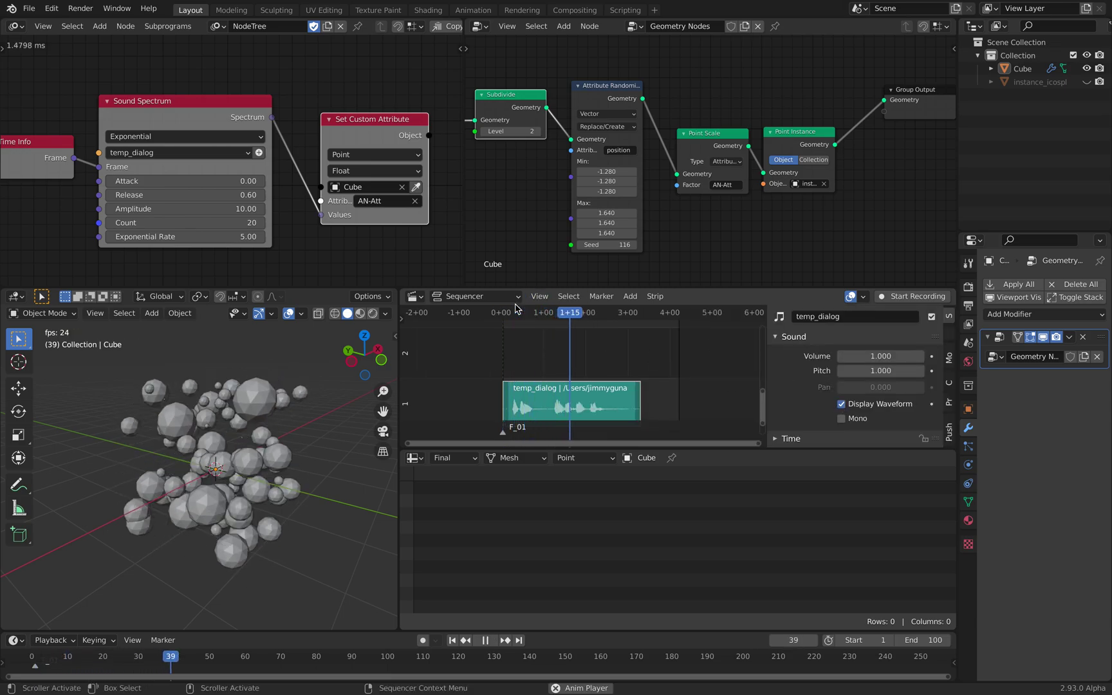
pyautogui.press('space')
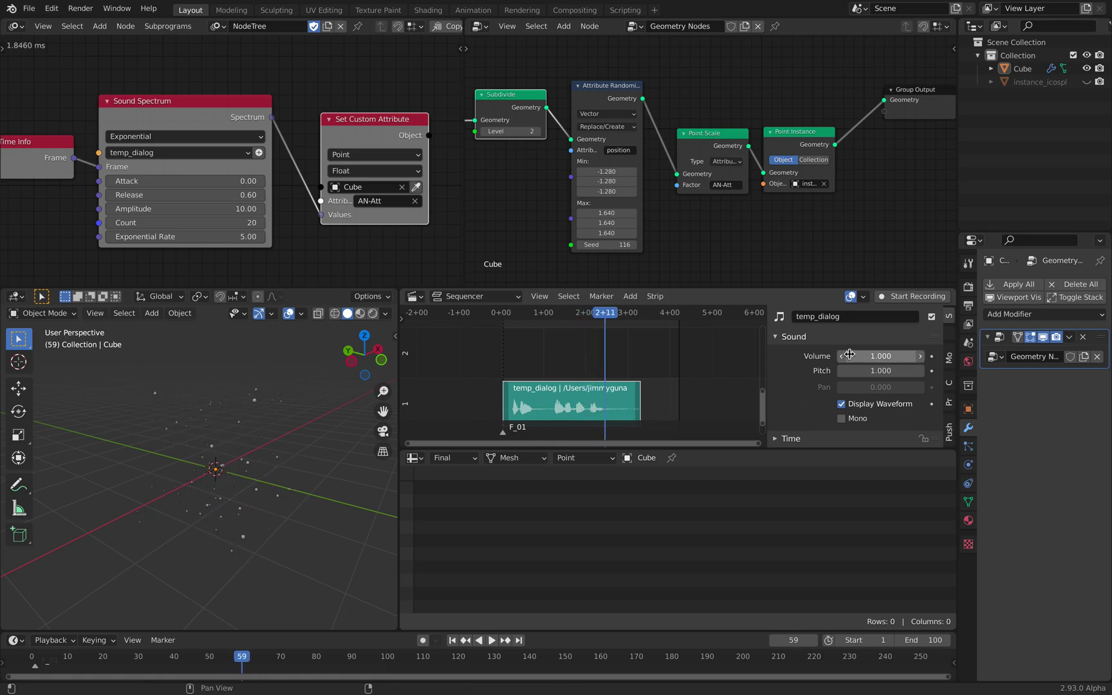
# Make the sequencer taller and show the Push To Talk configuration, keeping Built-in Microphone as the sound card
pyautogui.click(952, 336)
pyautogui.click(951, 323)
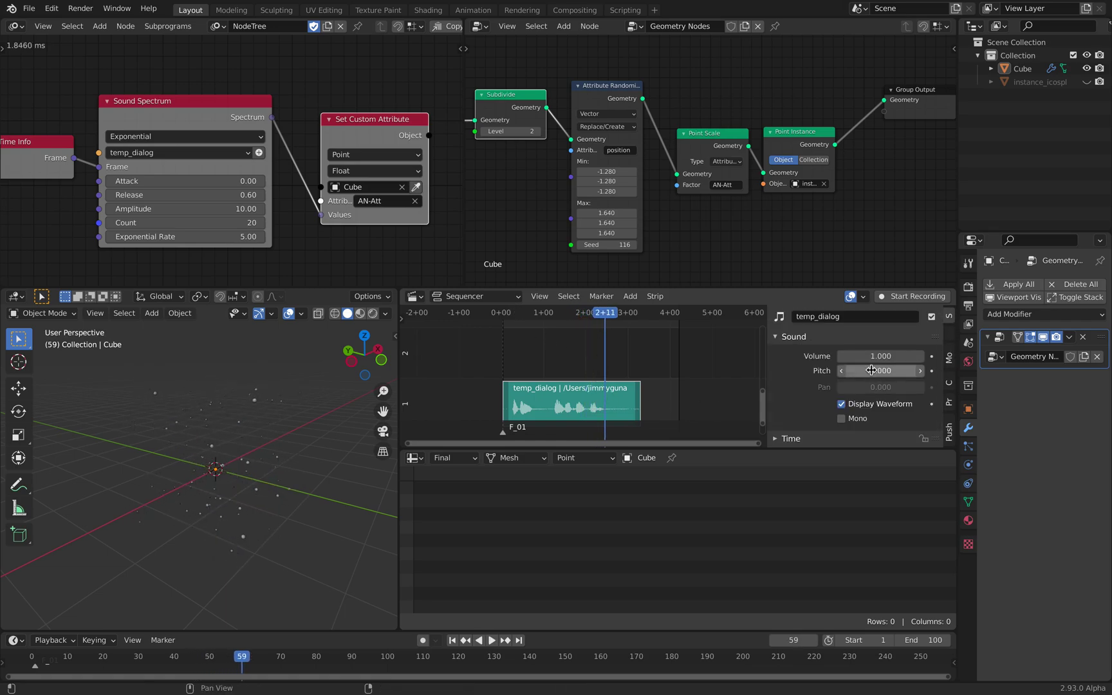
pyautogui.moveTo(876, 449); pyautogui.dragTo(868, 528)
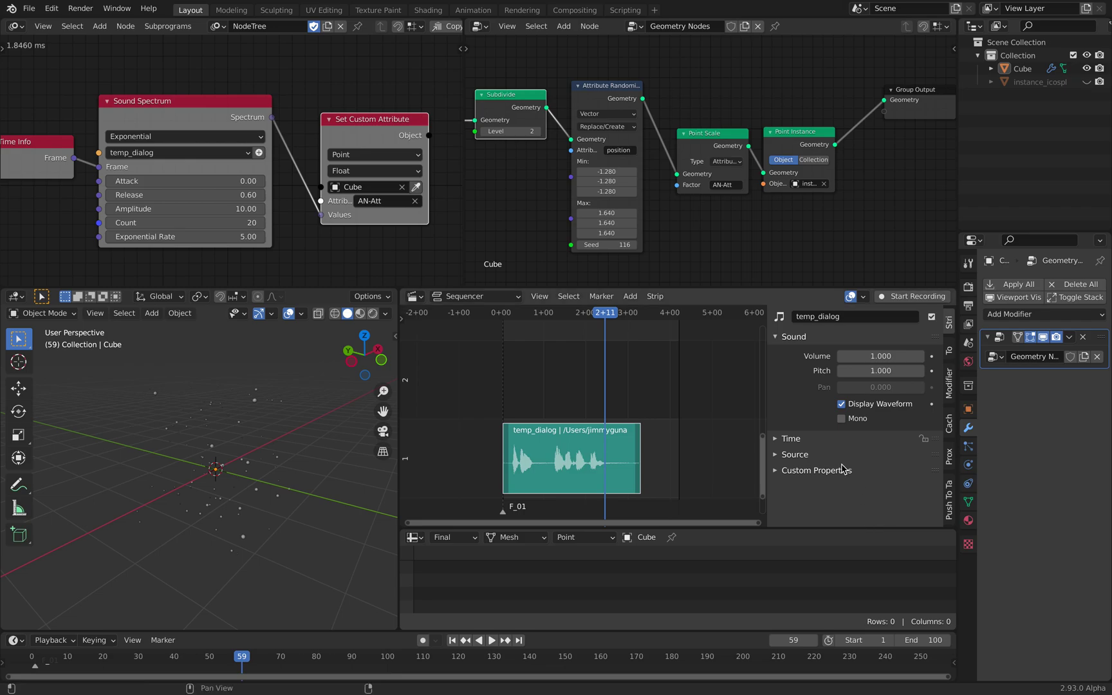
pyautogui.click(843, 469)
pyautogui.click(949, 494)
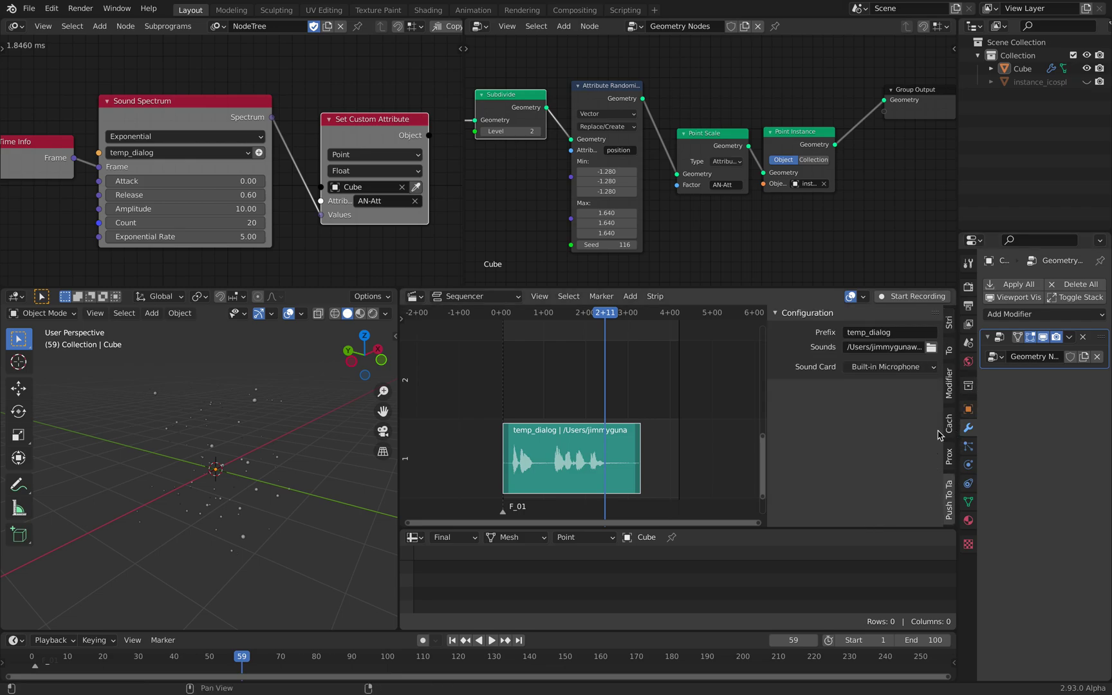
pyautogui.click(876, 368)
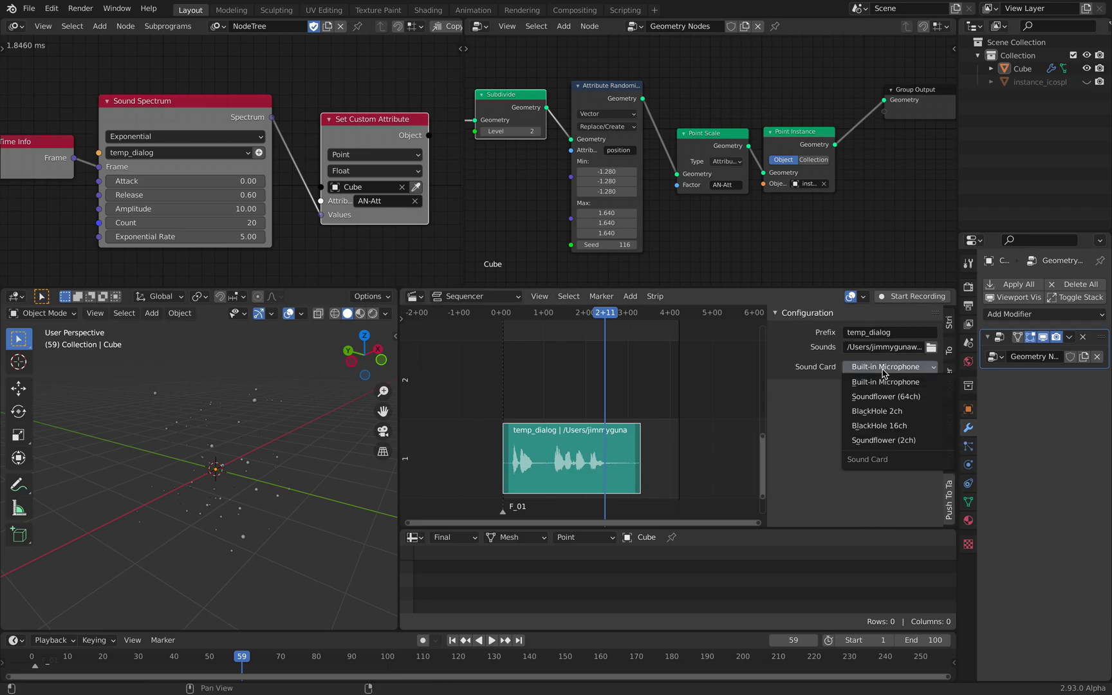
pyautogui.click(891, 382)
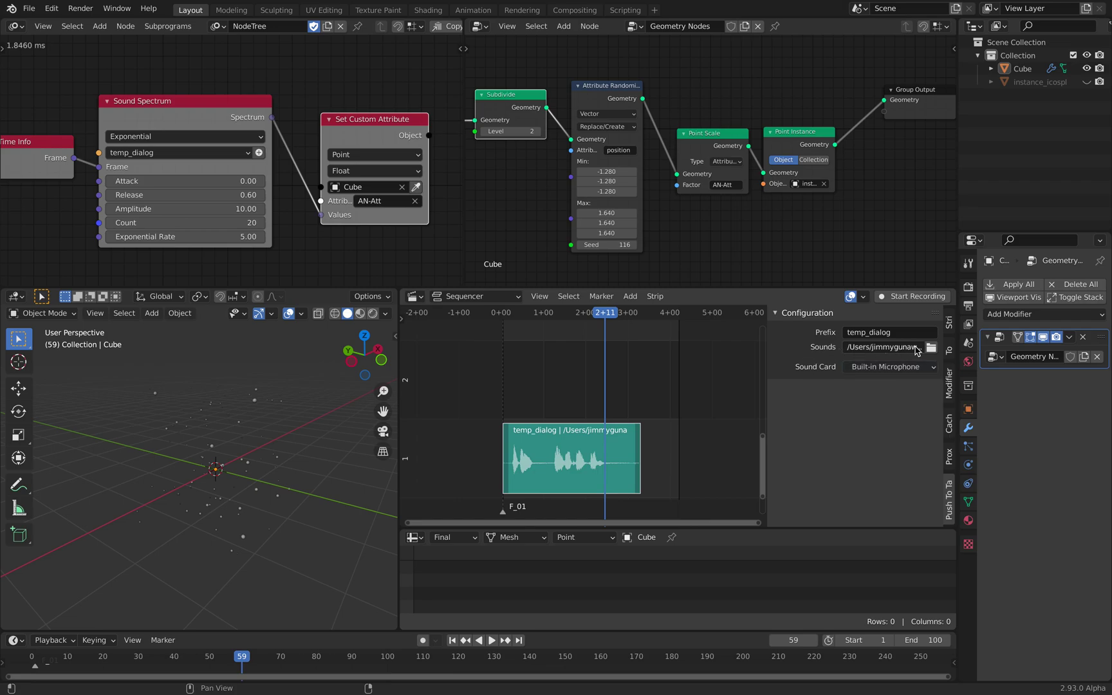
# Widen the sequencer's timeline region and play the recording from near its start, stopping at frame 35
pyautogui.moveTo(767, 343); pyautogui.dragTo(792, 366)
pyautogui.keyDown('ctrl'); pyautogui.moveTo(594, 386); pyautogui.dragTo(569, 335, button='middle'); pyautogui.keyUp('ctrl')
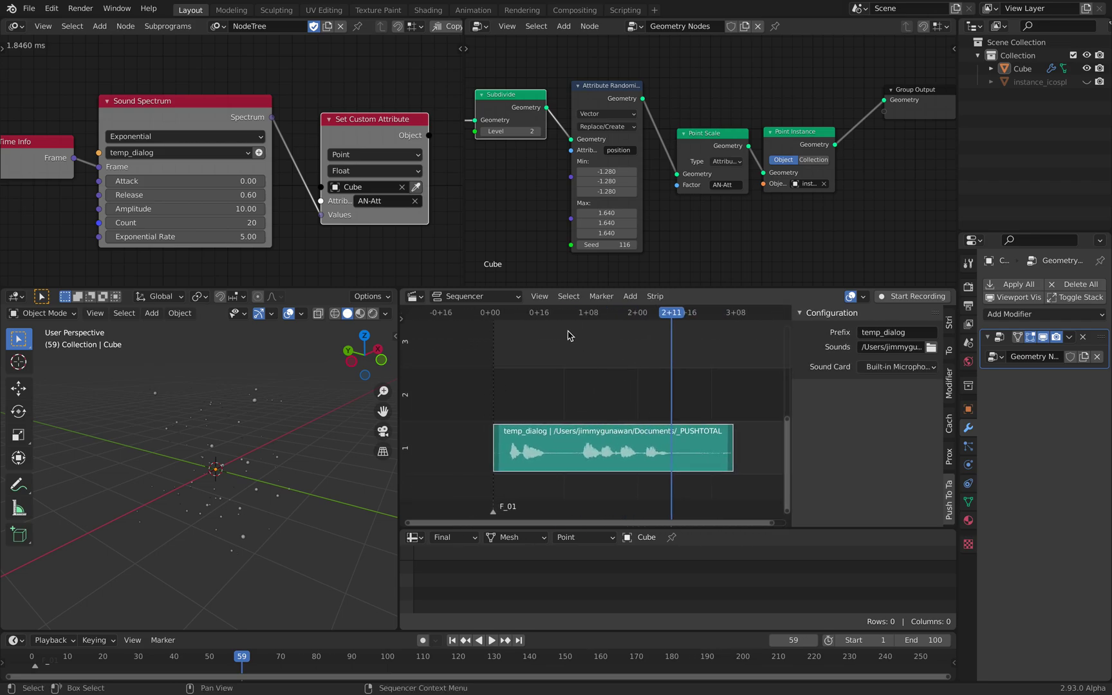
pyautogui.click(505, 318)
pyautogui.press('space')
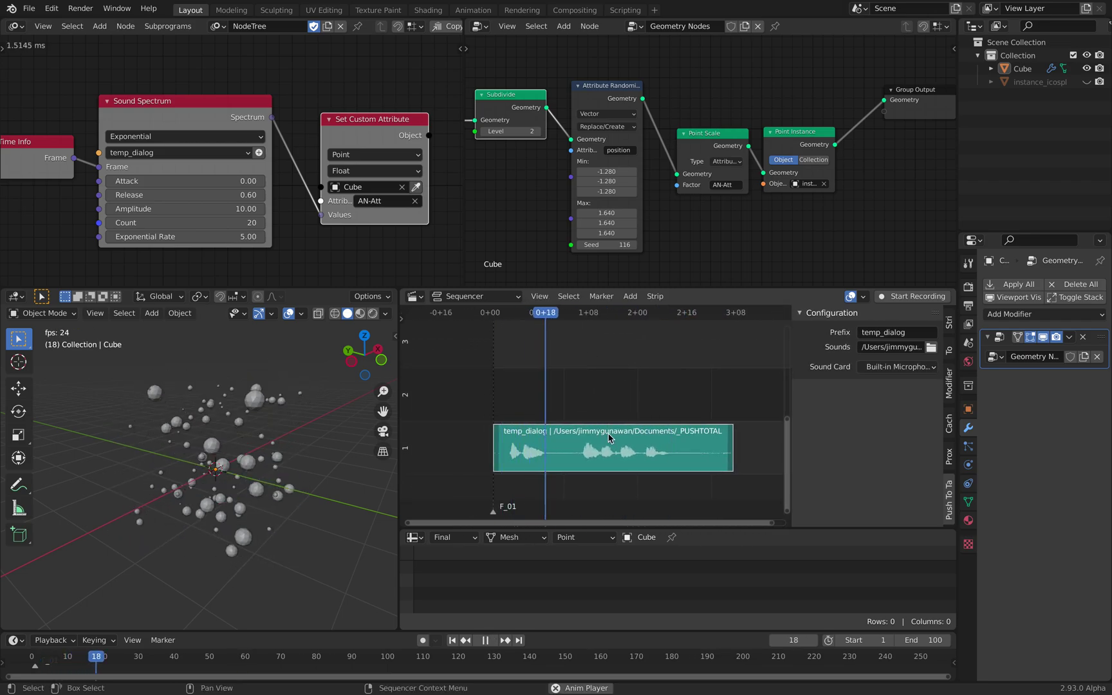
pyautogui.press('space')
# Choose temp_dialog as the sound of the Sound Spectrum node
pyautogui.moveTo(149, 173); pyautogui.dragTo(221, 174, button='middle')
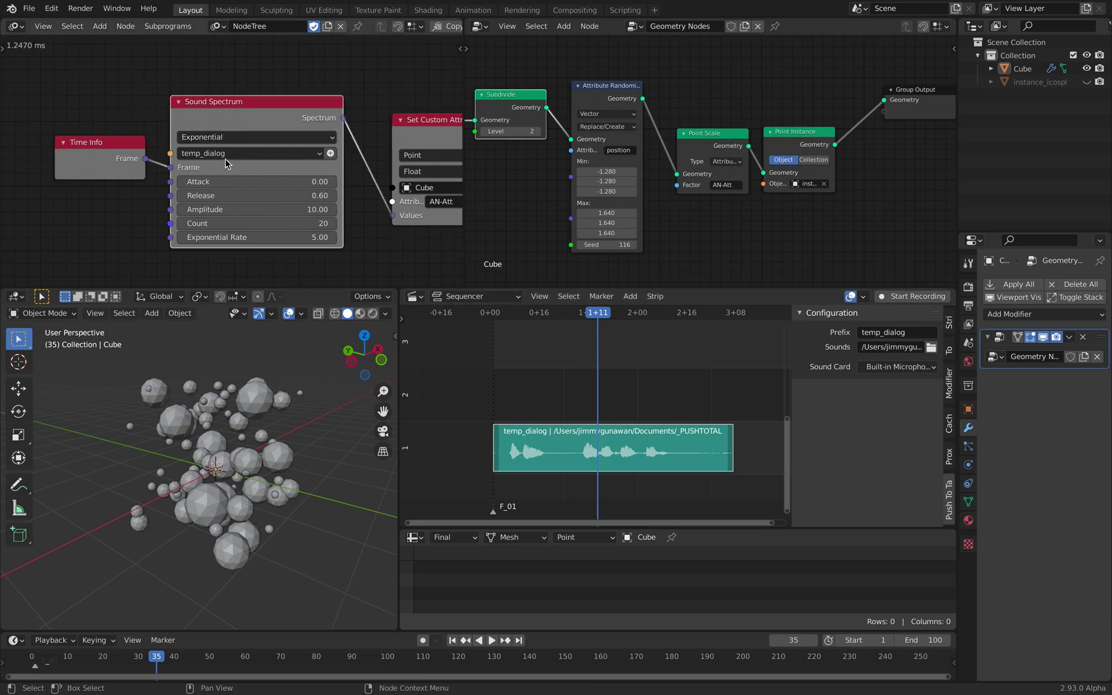
pyautogui.click(217, 153)
pyautogui.click(218, 171)
# Move the Sound Spectrum node higher and bring the Set Custom Attribute node slightly closer to it
pyautogui.keyDown('ctrl'); pyautogui.moveTo(245, 63); pyautogui.dragTo(247, 121, button='middle'); pyautogui.keyUp('ctrl')
pyautogui.moveTo(249, 118); pyautogui.dragTo(177, 113, button='middle')
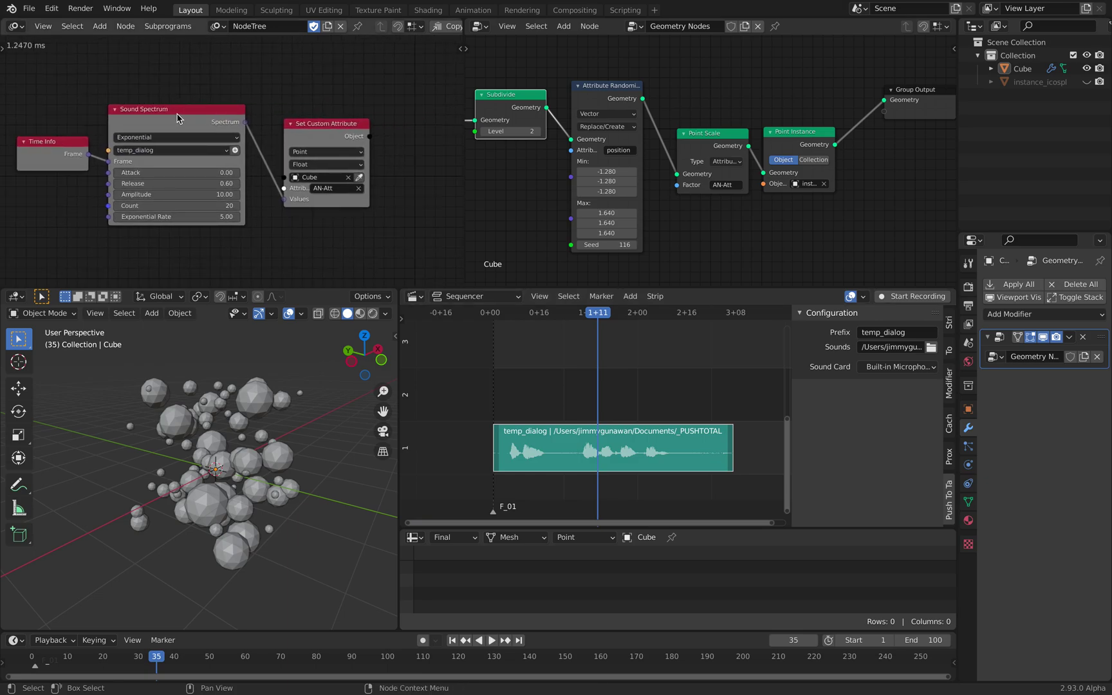
pyautogui.moveTo(177, 113); pyautogui.dragTo(176, 87)
pyautogui.moveTo(320, 120); pyautogui.dragTo(311, 119)
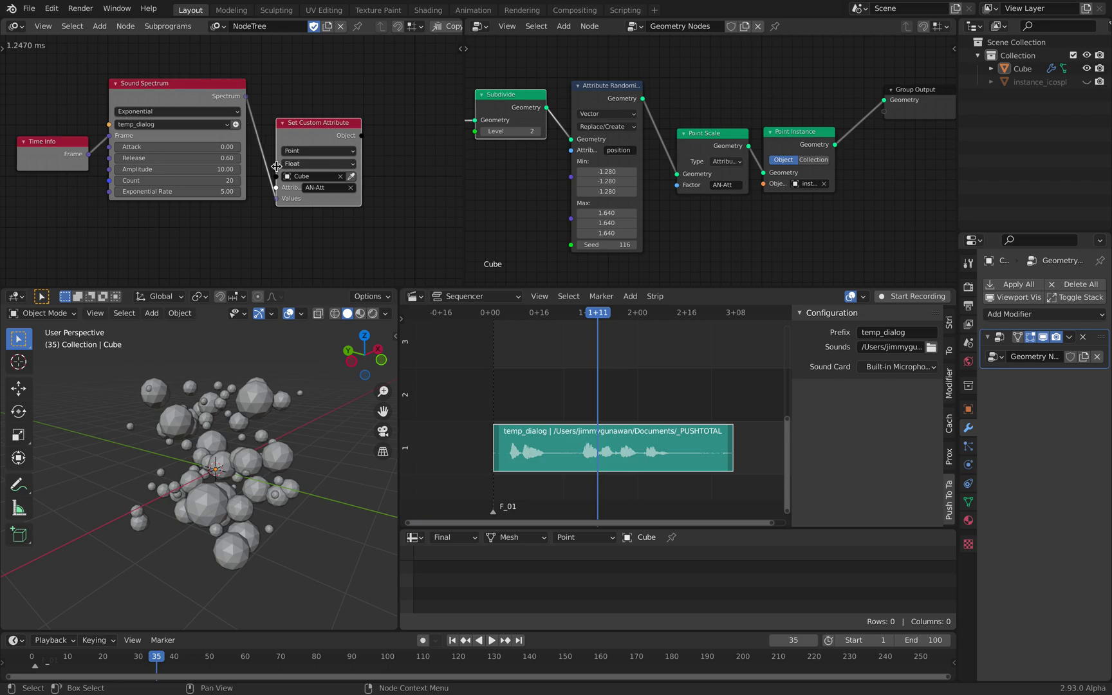
# Reduce the sequencer's height in favour of the spreadsheet, and review the whole Geometry Nodes tree, sound strip and sphere instances
pyautogui.scroll(-2, 620, 145)
pyautogui.moveTo(621, 145); pyautogui.dragTo(660, 145, button='middle')
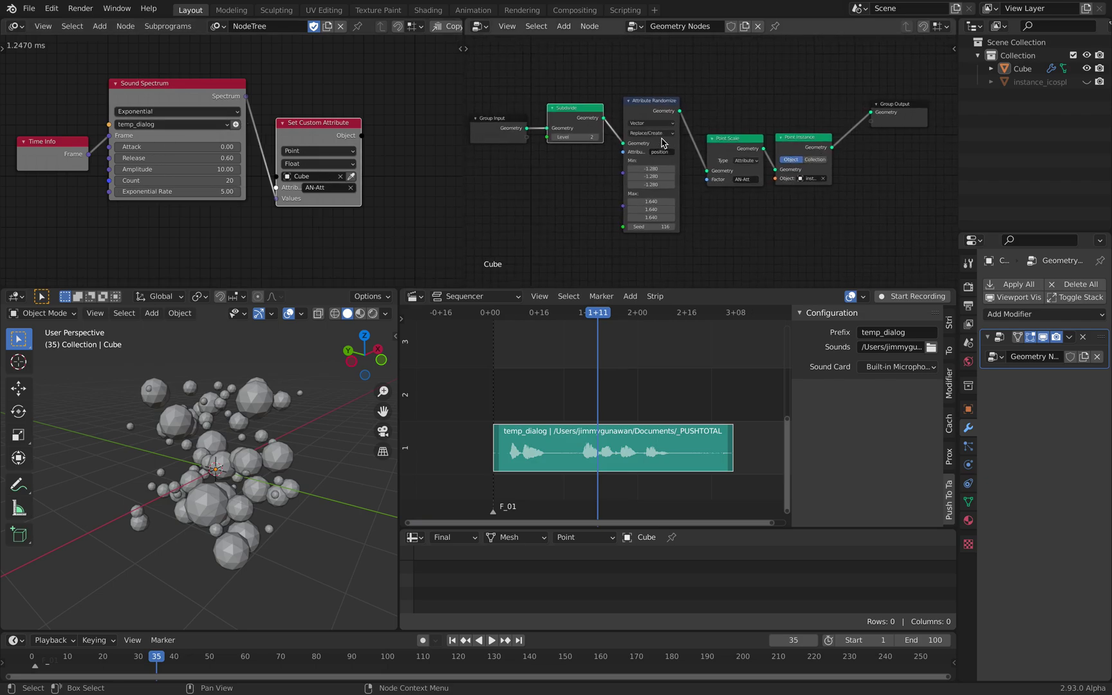
pyautogui.moveTo(694, 501); pyautogui.dragTo(692, 464)
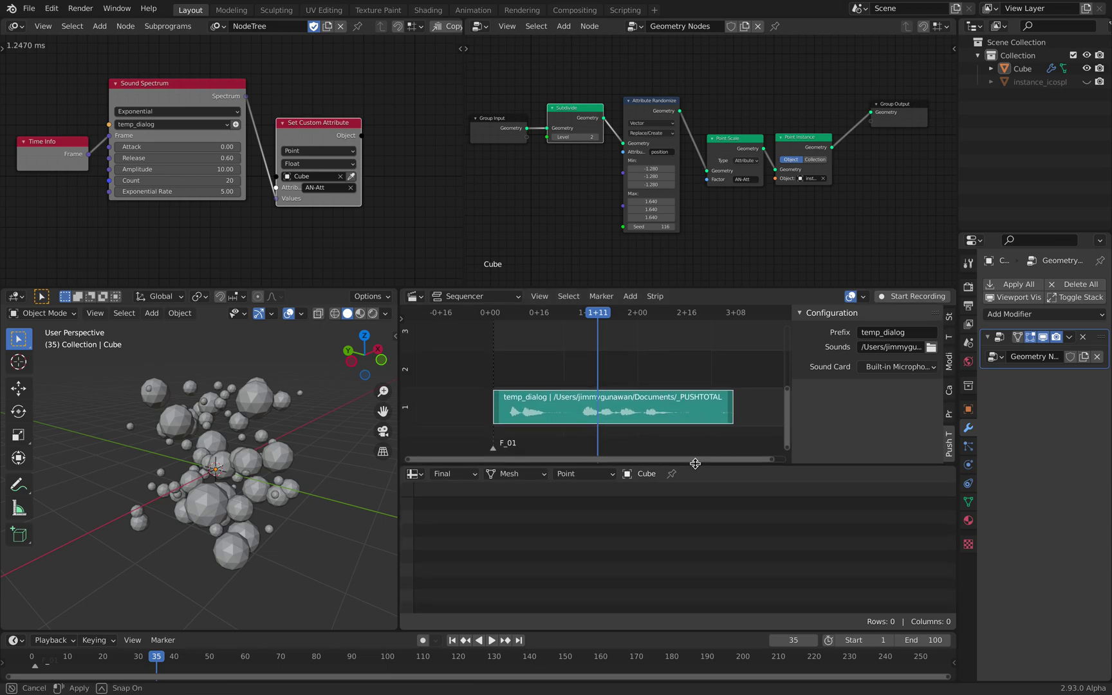
pyautogui.scroll(1, 633, 368)
pyautogui.keyDown('ctrl'); pyautogui.moveTo(634, 366); pyautogui.dragTo(625, 352, button='middle'); pyautogui.keyUp('ctrl')
pyautogui.moveTo(256, 420); pyautogui.dragTo(279, 419, button='middle')
pyautogui.moveTo(279, 419)
pyautogui.keyDown('ctrl'); pyautogui.mouseDown(button='middle')
pyautogui.moveTo(281, 409)
pyautogui.moveTo(274, 417)
pyautogui.mouseUp(button='middle'); pyautogui.keyUp('ctrl')
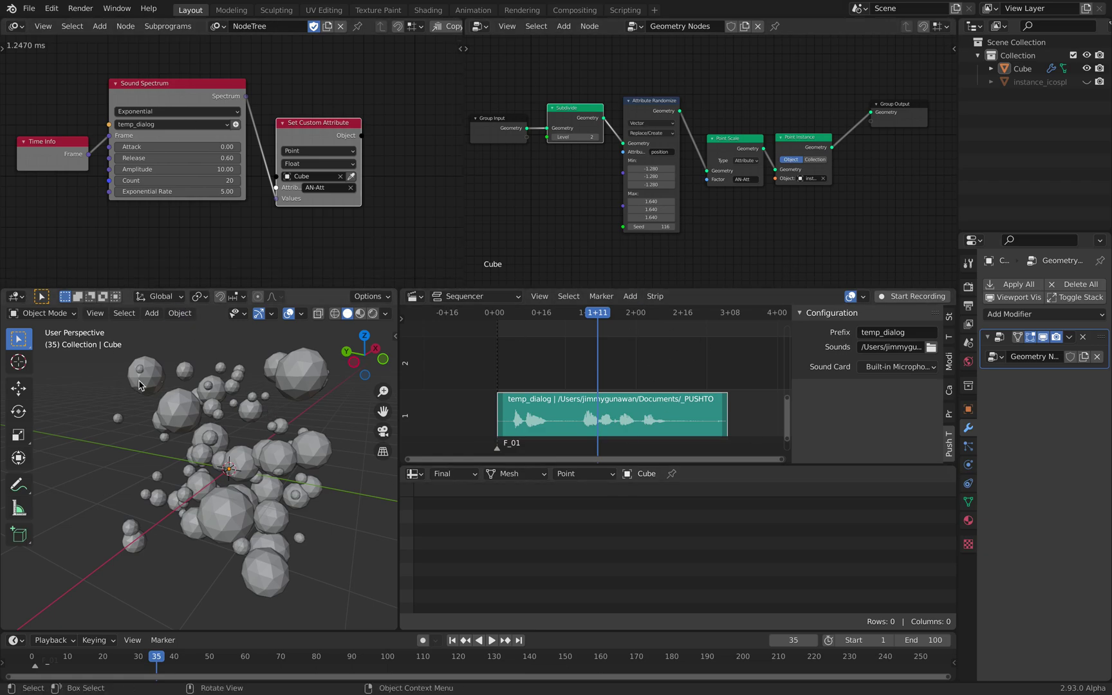
pyautogui.moveTo(643, 185); pyautogui.dragTo(640, 184, button='middle')
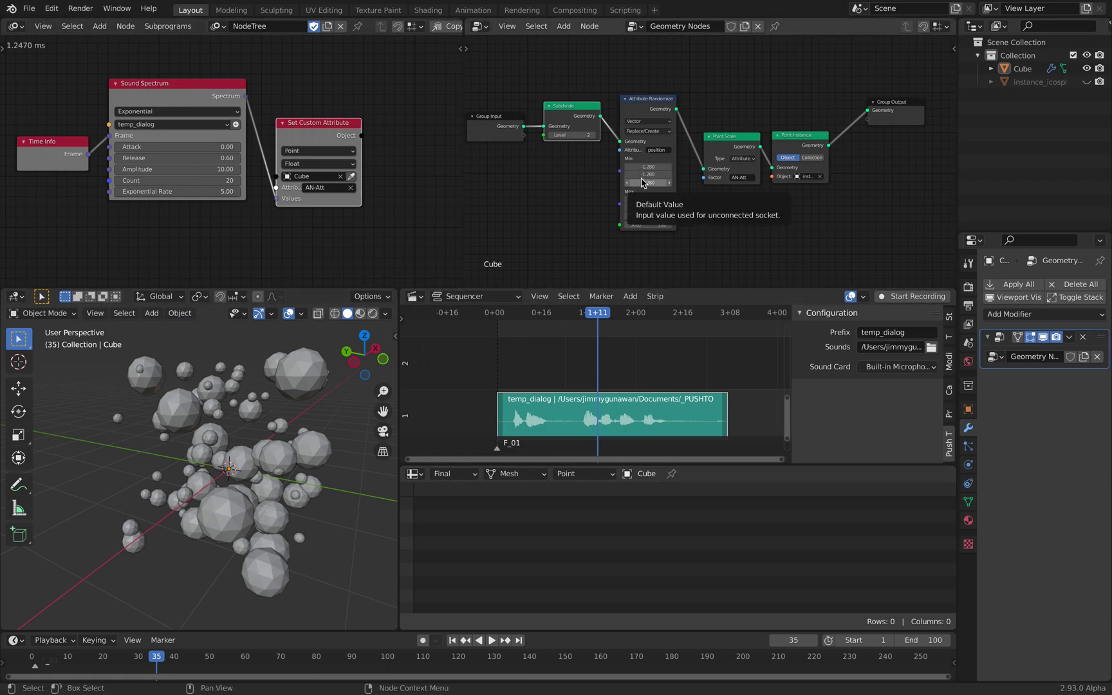